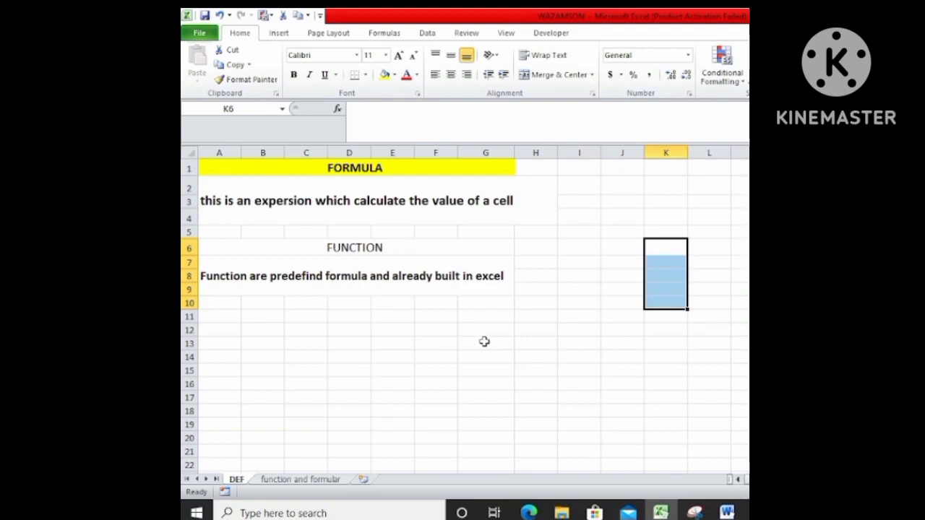
pyautogui.click(341, 368)
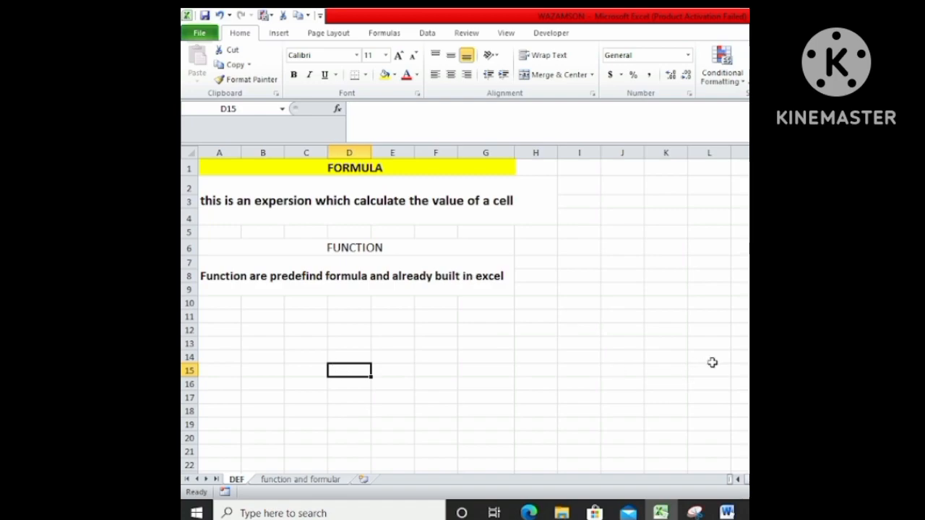
pyautogui.click(647, 253)
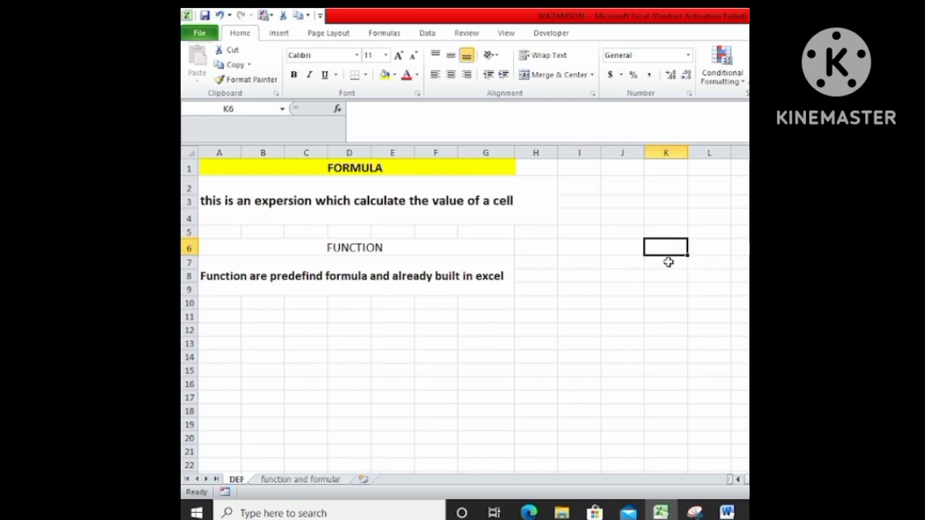
pyautogui.click(331, 197)
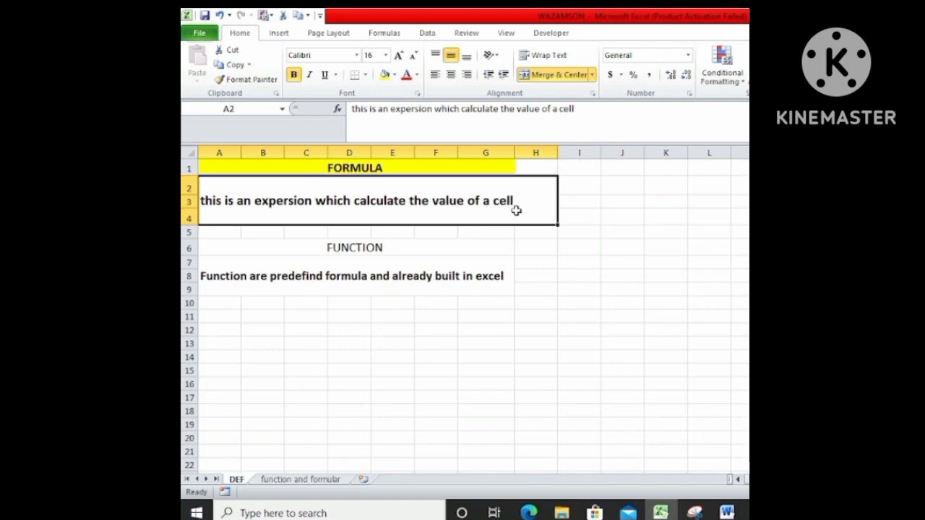
# Enter the example numbers 50 in cell L5 and 70 in cell L7.
pyautogui.click(710, 233)
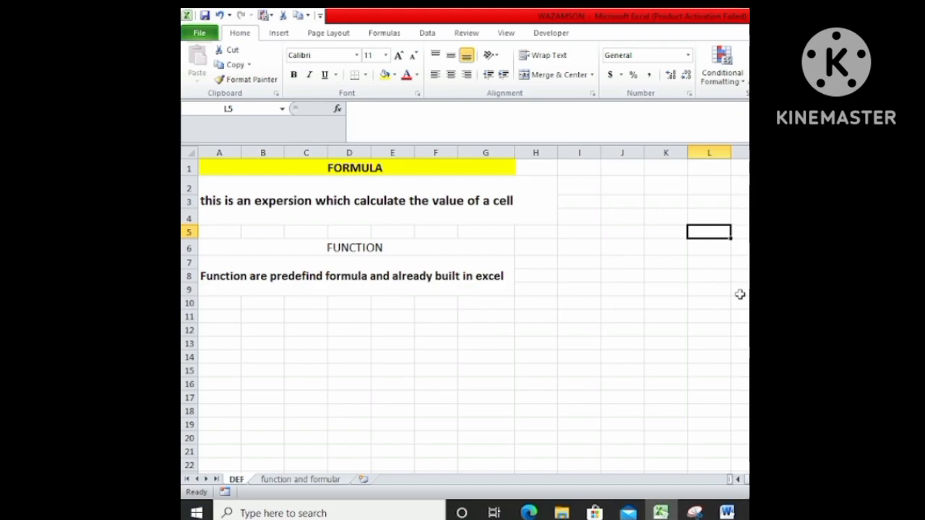
pyautogui.write('50')
pyautogui.click(710, 263)
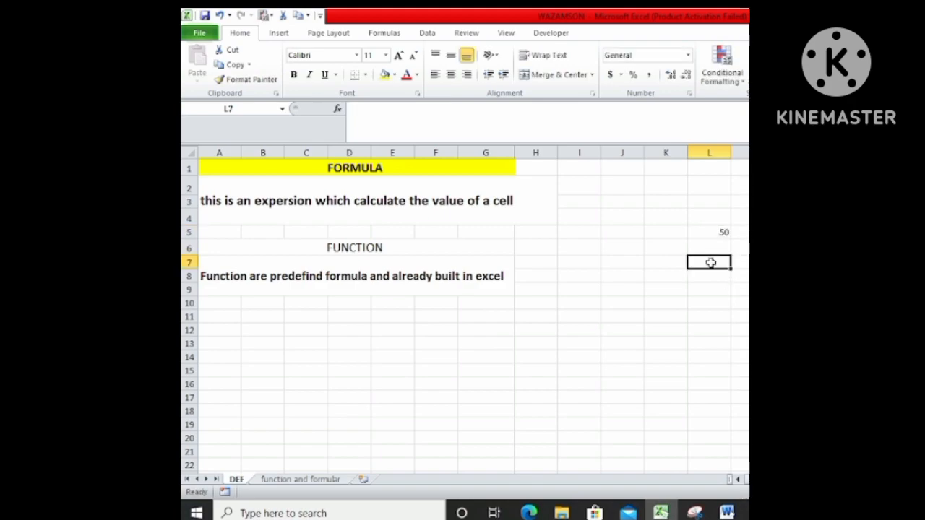
pyautogui.write('70')
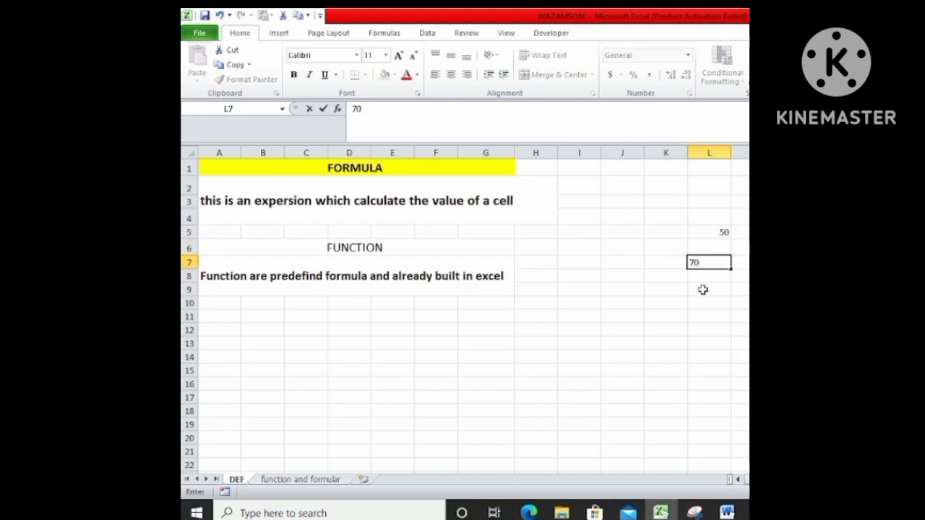
# Enter the expression 50+70 as plain text in cell L9, below the two example numbers.
pyautogui.click(719, 292)
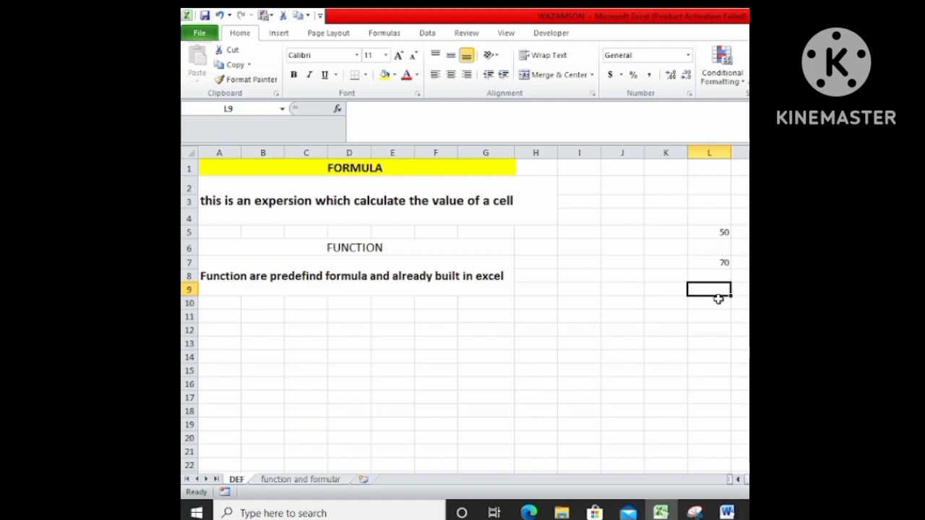
pyautogui.write('50+70')
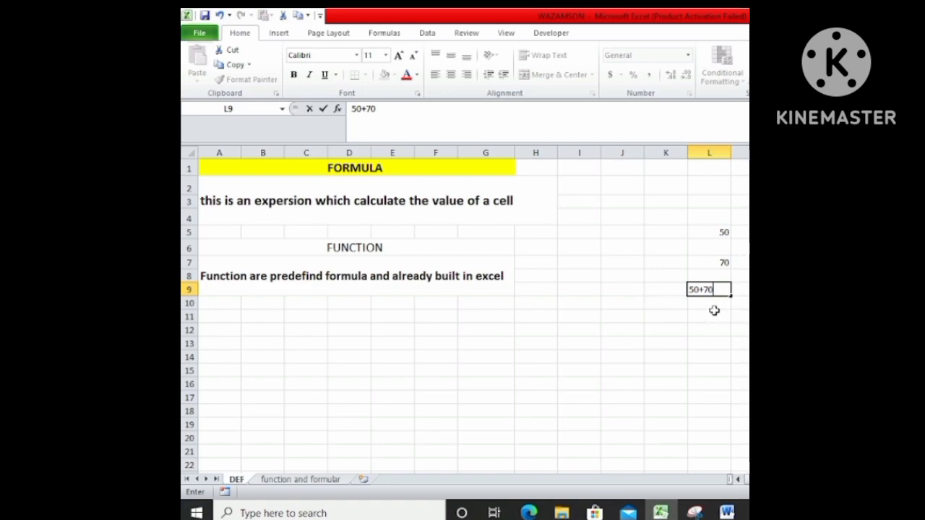
pyautogui.click(715, 236)
# Examine the example numbers in L5 and L7 and compare the formula and function definitions on the DEF sheet.
pyautogui.click(721, 259)
pyautogui.click(720, 233)
pyautogui.click(719, 261)
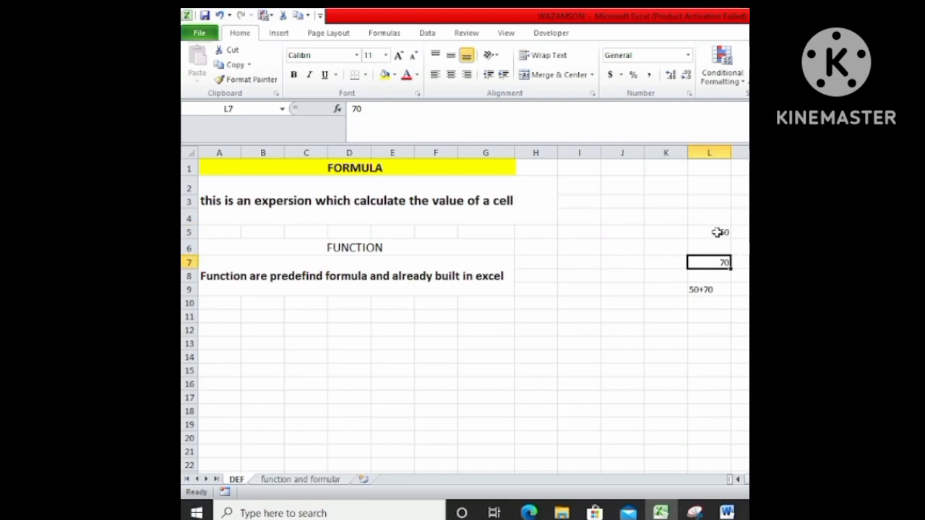
pyautogui.click(717, 232)
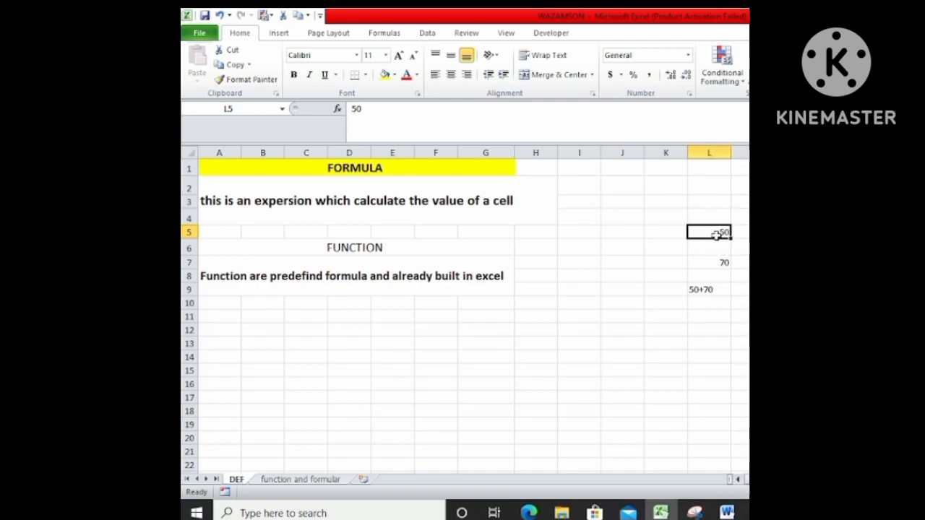
pyautogui.click(715, 265)
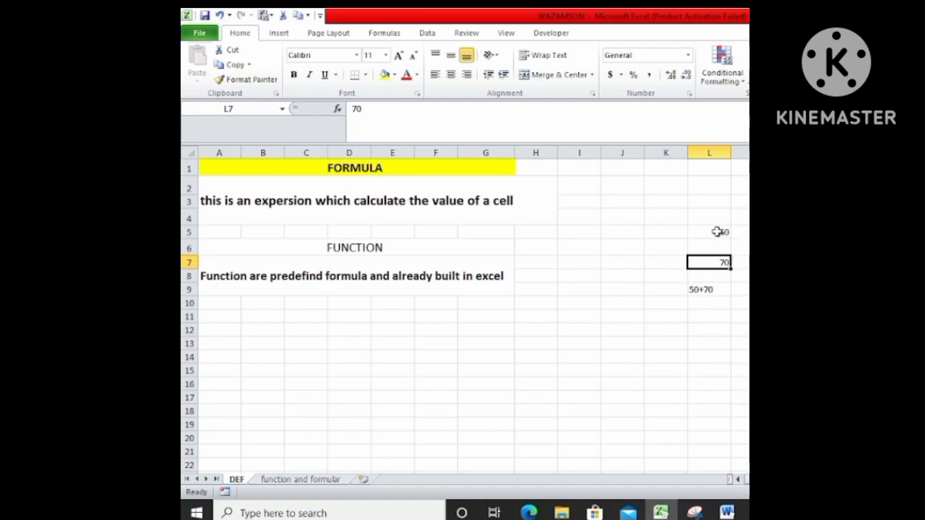
pyautogui.click(284, 188)
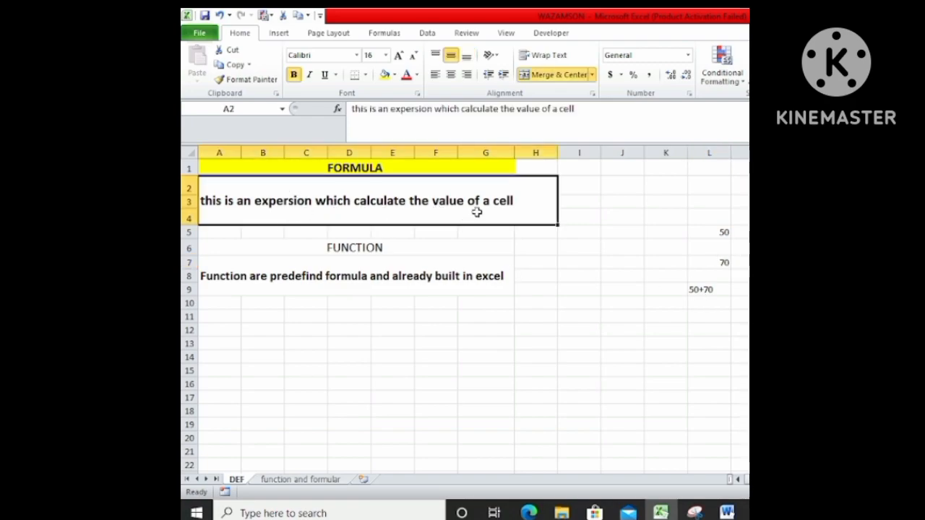
pyautogui.click(239, 281)
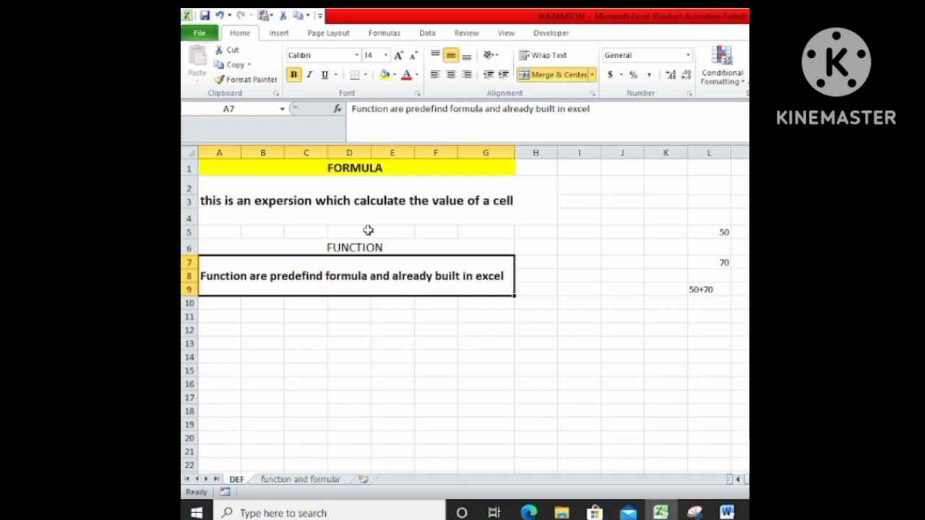
pyautogui.click(349, 194)
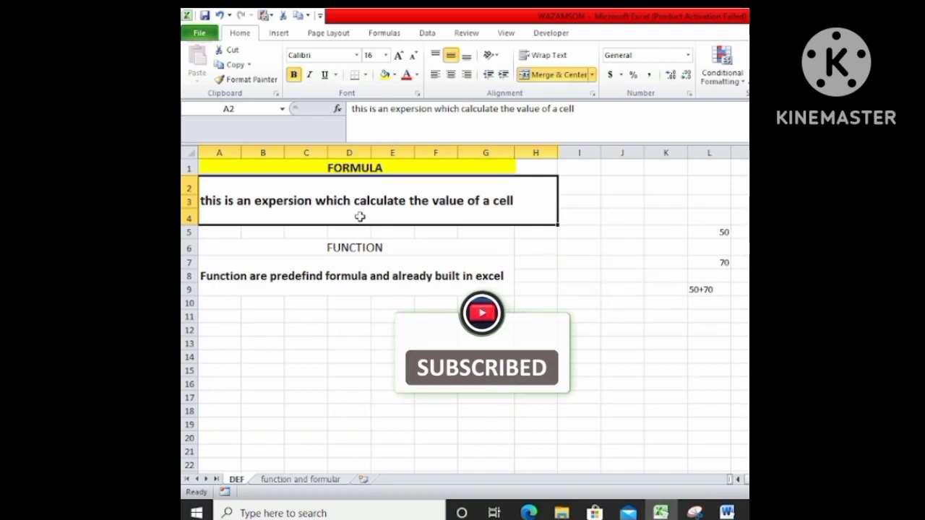
pyautogui.click(356, 266)
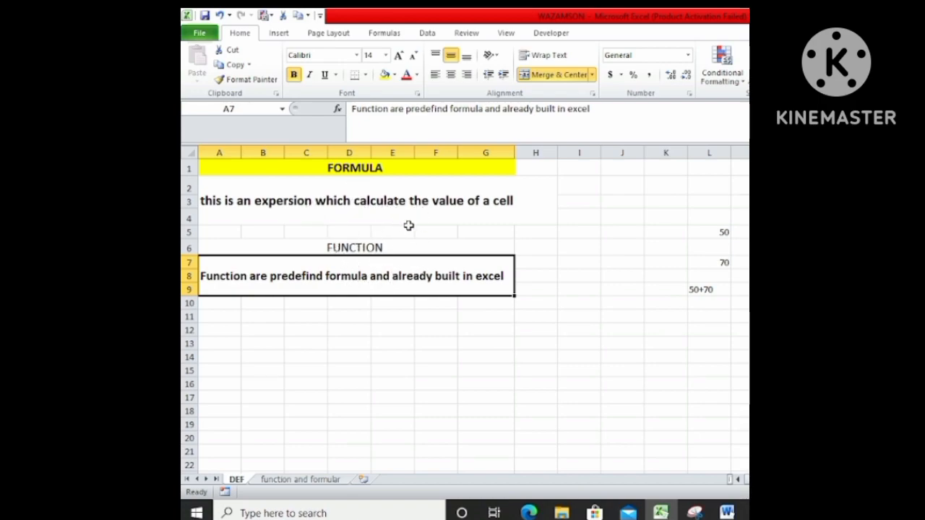
pyautogui.click(338, 203)
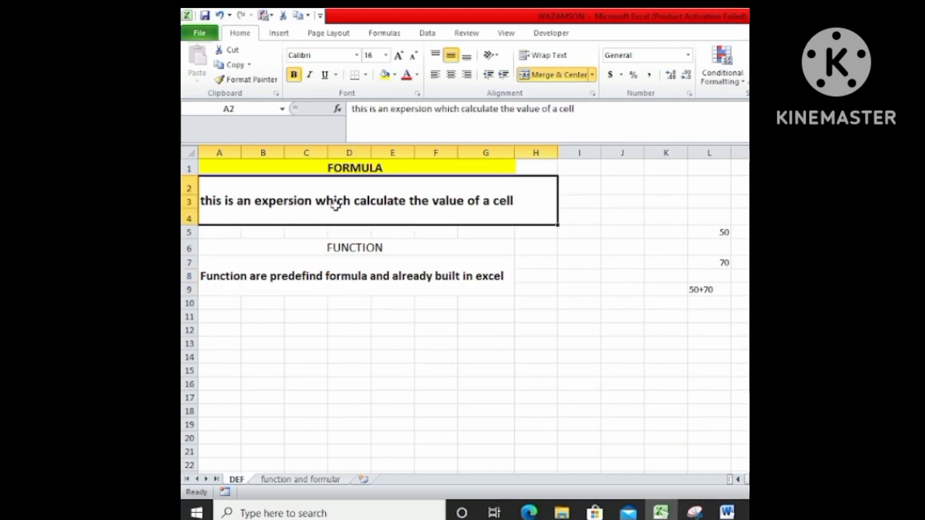
pyautogui.click(300, 275)
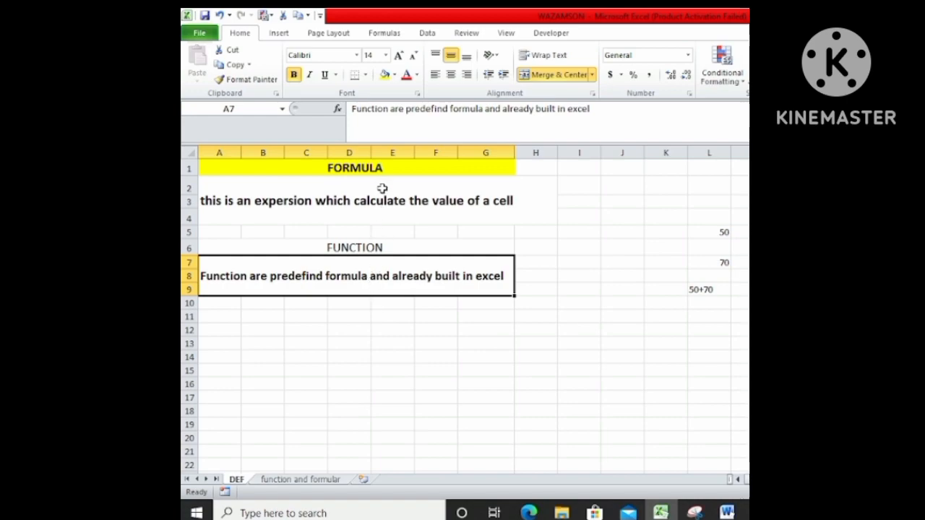
pyautogui.click(370, 247)
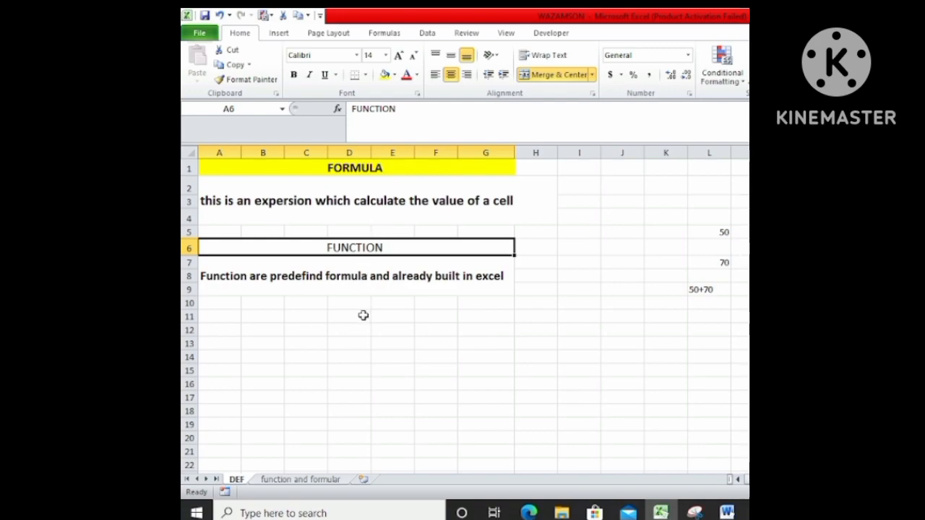
# Switch to the "function and formular" sheet and review the product table's headers, product names, quantities and prices.
pyautogui.click(300, 479)
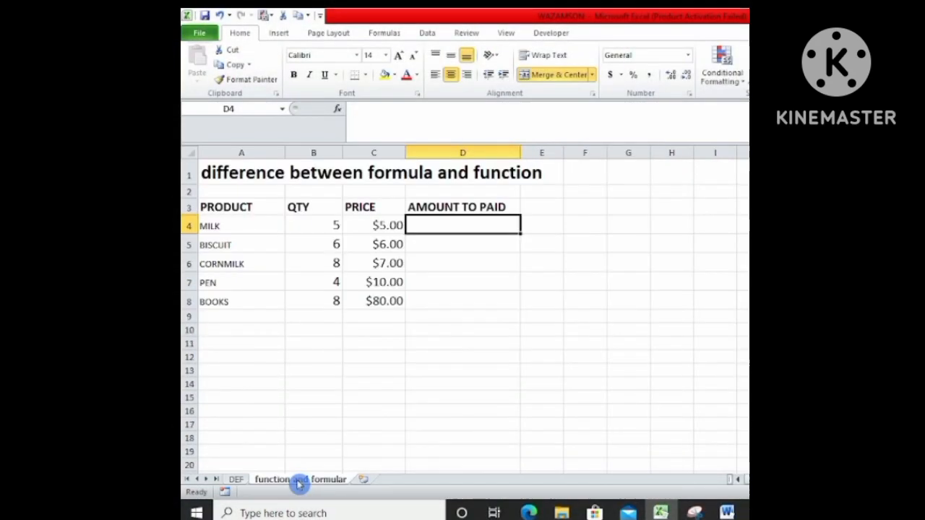
pyautogui.click(489, 238)
pyautogui.click(490, 228)
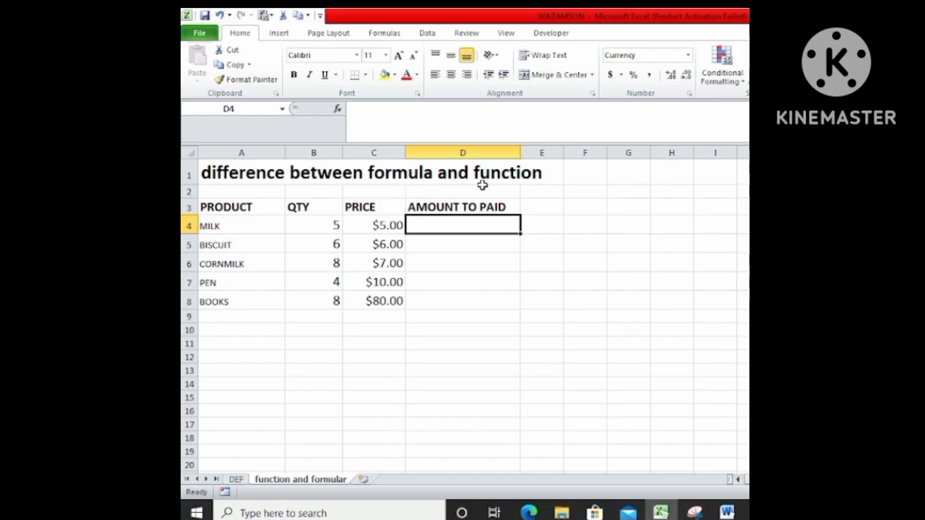
pyautogui.click(233, 210)
pyautogui.click(297, 208)
pyautogui.click(358, 208)
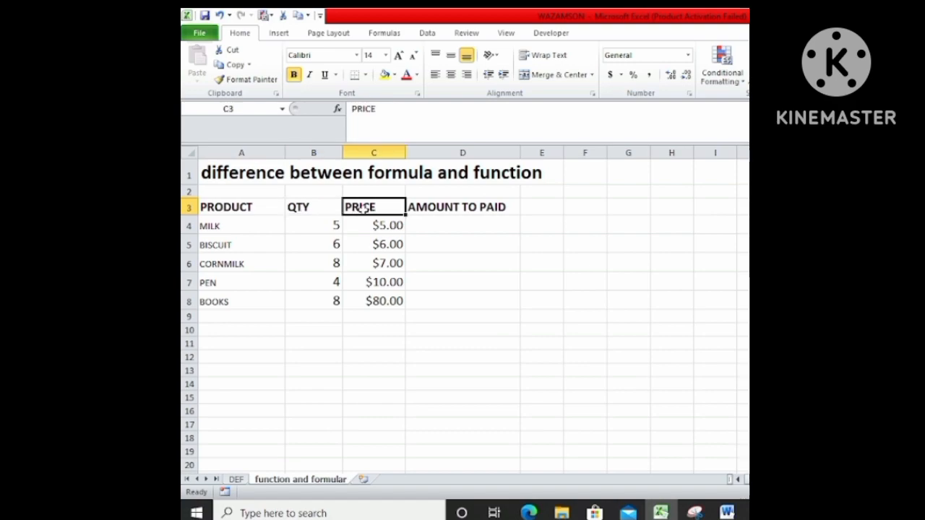
pyautogui.click(445, 208)
pyautogui.moveTo(261, 233); pyautogui.dragTo(258, 301)
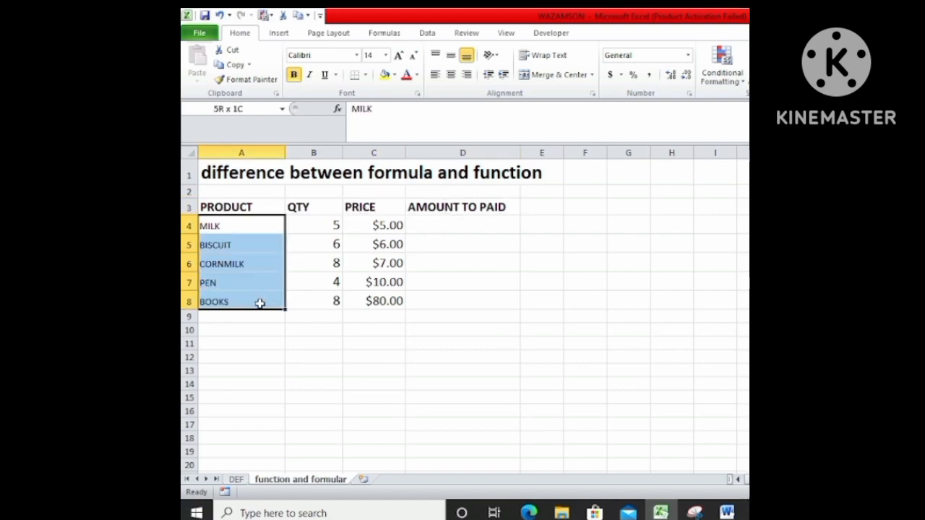
pyautogui.moveTo(329, 225); pyautogui.dragTo(329, 302)
pyautogui.moveTo(381, 225); pyautogui.dragTo(380, 302)
pyautogui.click(430, 224)
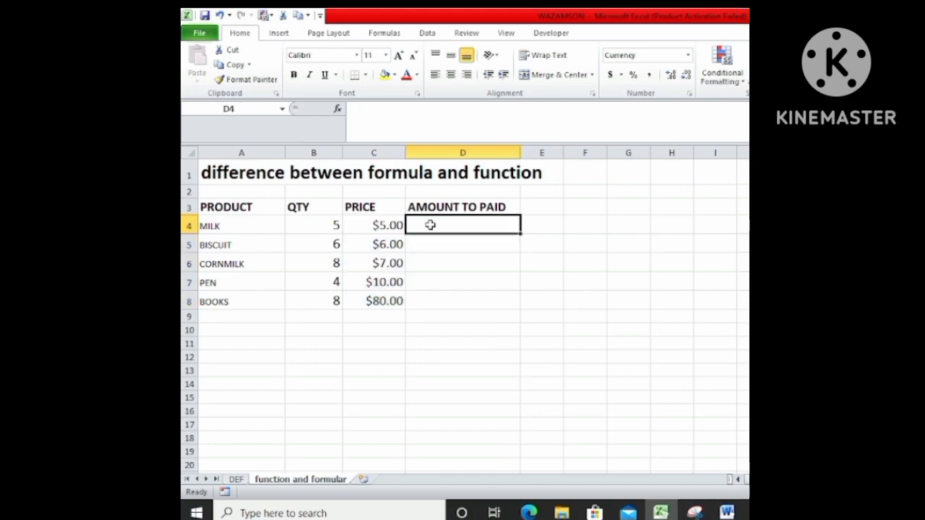
# Examine the MILK row's quantity and price and the price column, ending on the MILK row's amount cell D4.
pyautogui.click(267, 227)
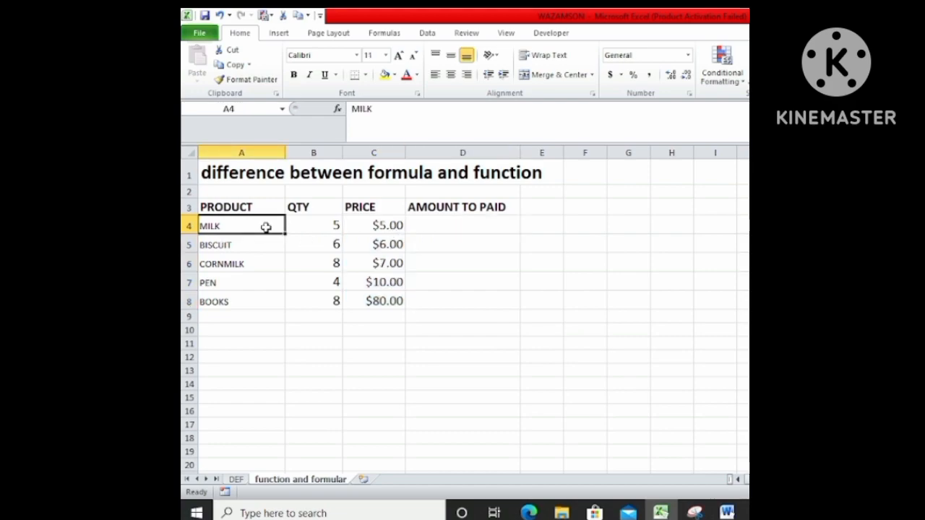
pyautogui.click(471, 224)
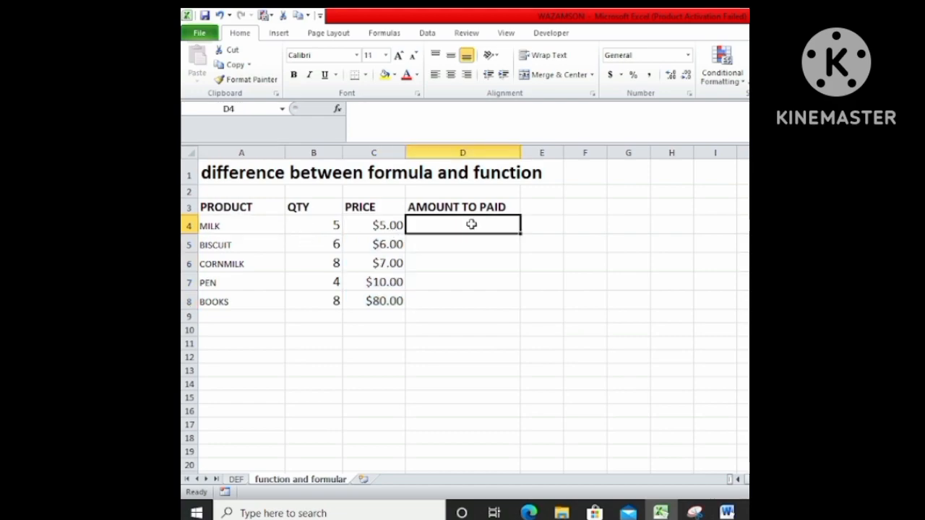
pyautogui.click(323, 228)
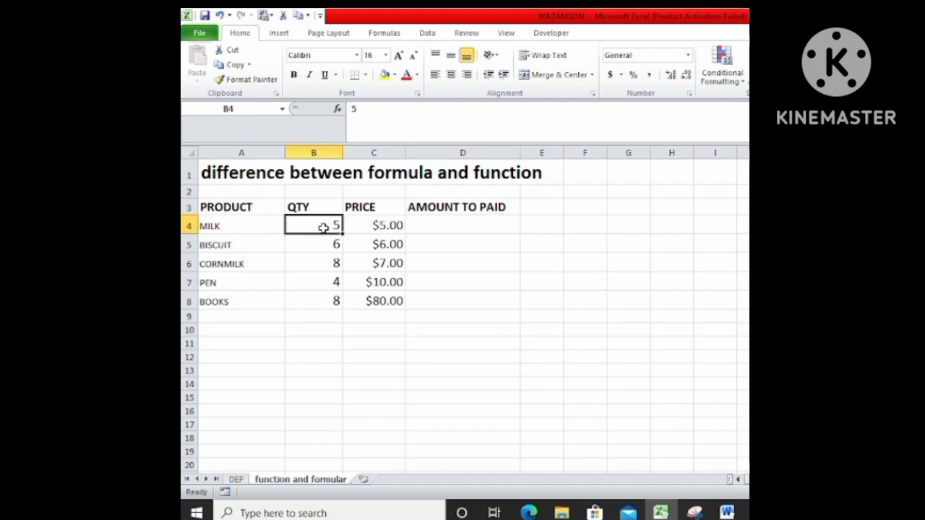
pyautogui.click(359, 224)
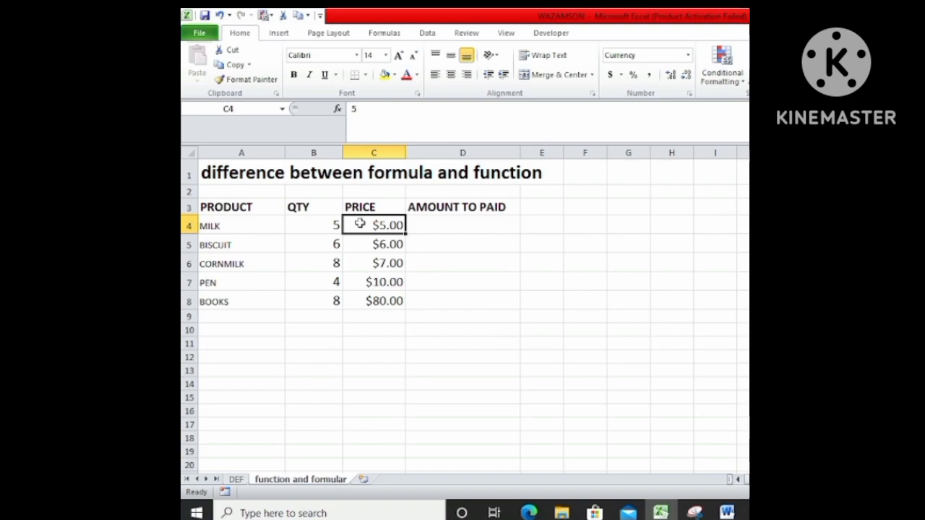
pyautogui.click(323, 227)
pyautogui.click(372, 227)
pyautogui.moveTo(378, 225); pyautogui.dragTo(386, 310)
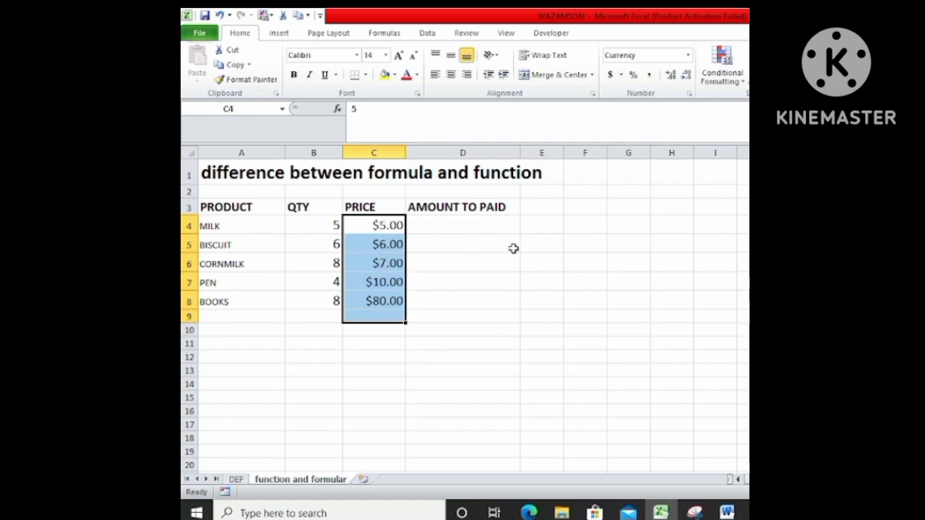
pyautogui.click(439, 224)
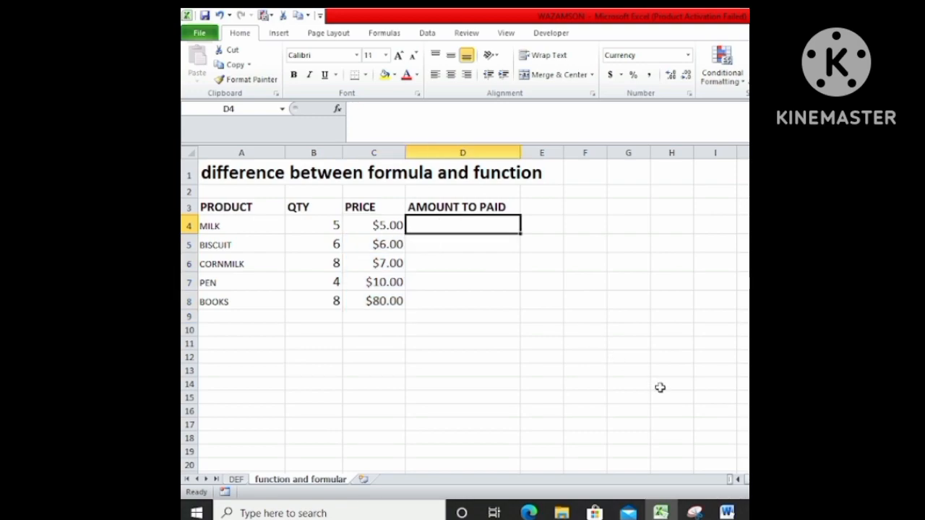
pyautogui.write('=')
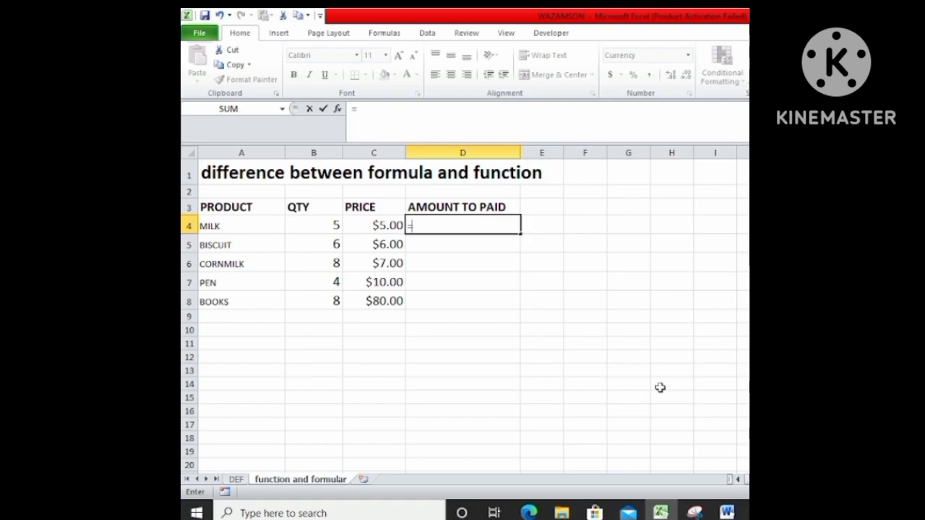
pyautogui.press('BackSpace')
pyautogui.write('+')
pyautogui.press('BackSpace')
pyautogui.write('=')
pyautogui.press('BackSpace')
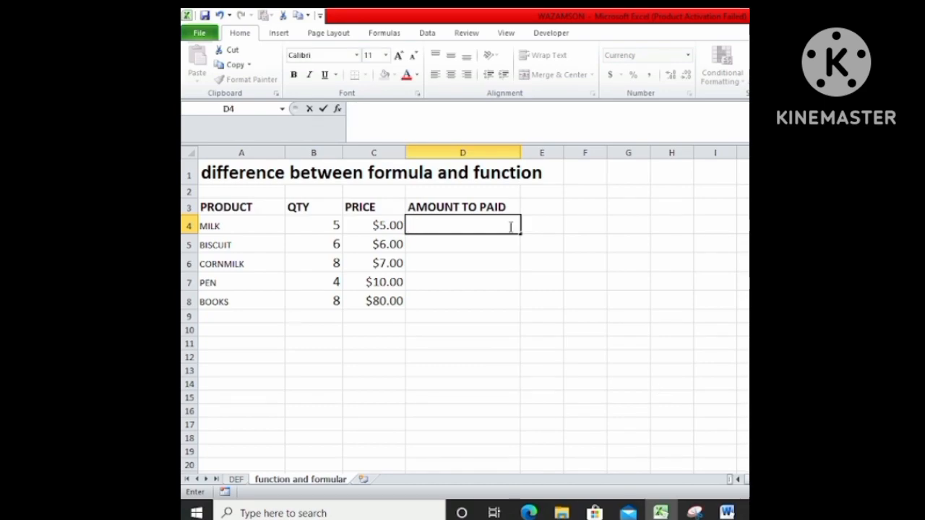
# Calculate the amount to be paid for MILK in D4 with the formula =B4*C4.
pyautogui.write('=')
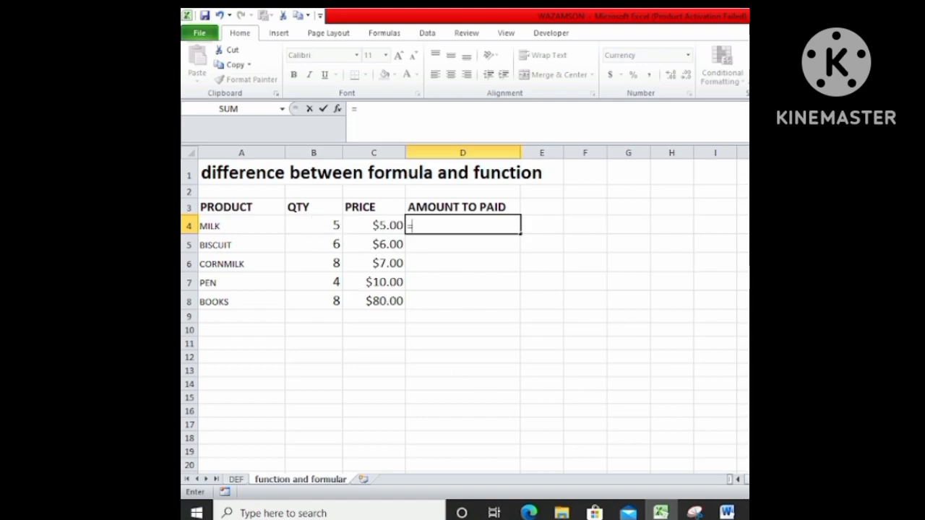
pyautogui.write('B')
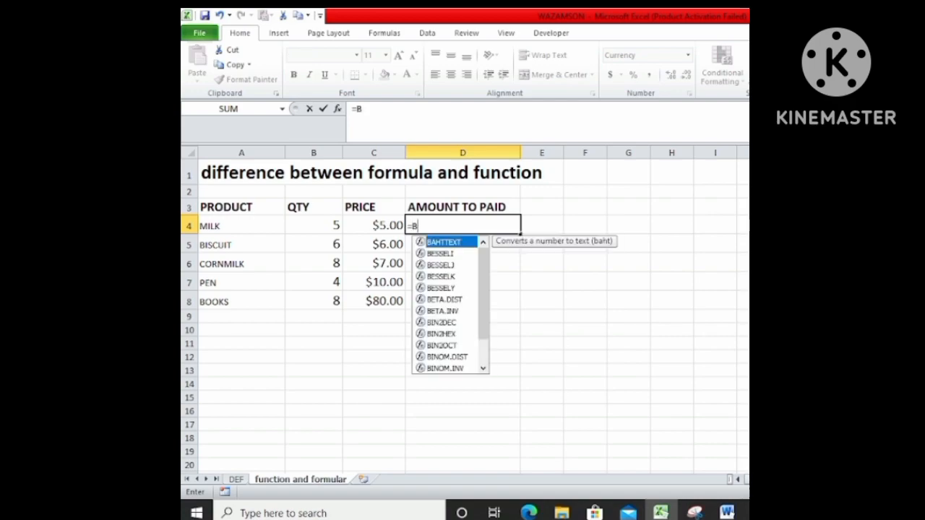
pyautogui.write('4')
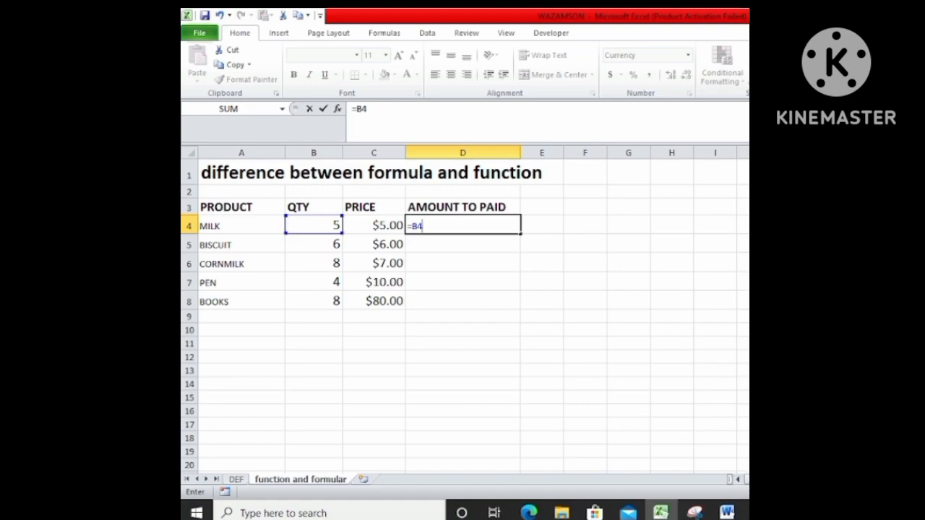
pyautogui.write('*C4')
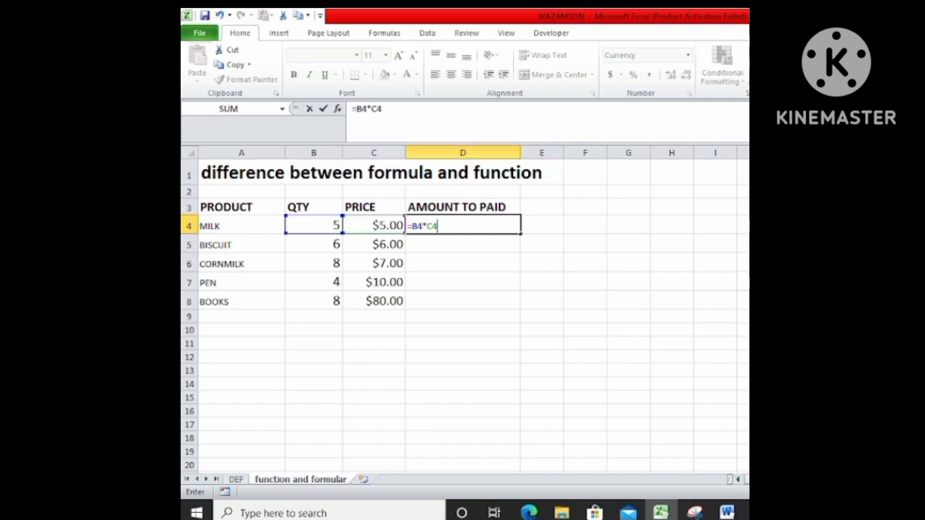
pyautogui.press('Return')
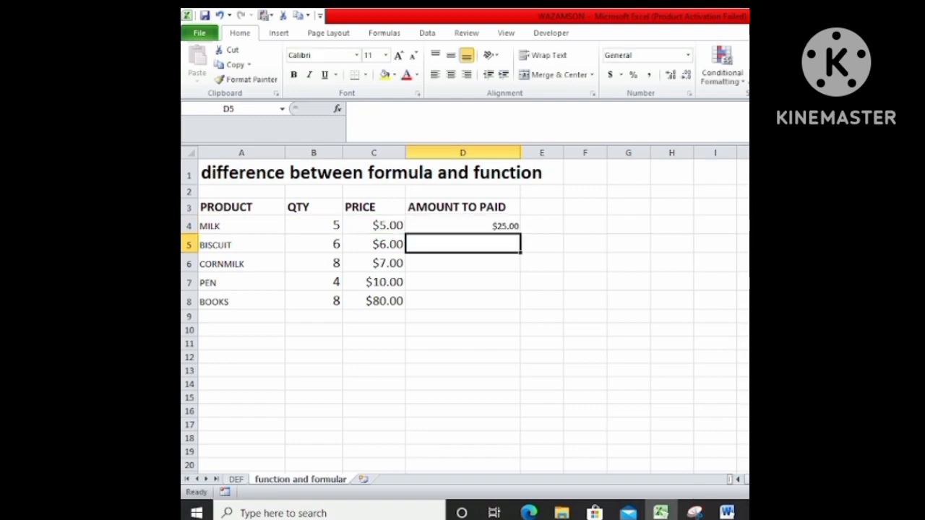
# Make the MILK row's amount in D4 bold and enlarge its font to size 14.
pyautogui.click(496, 225)
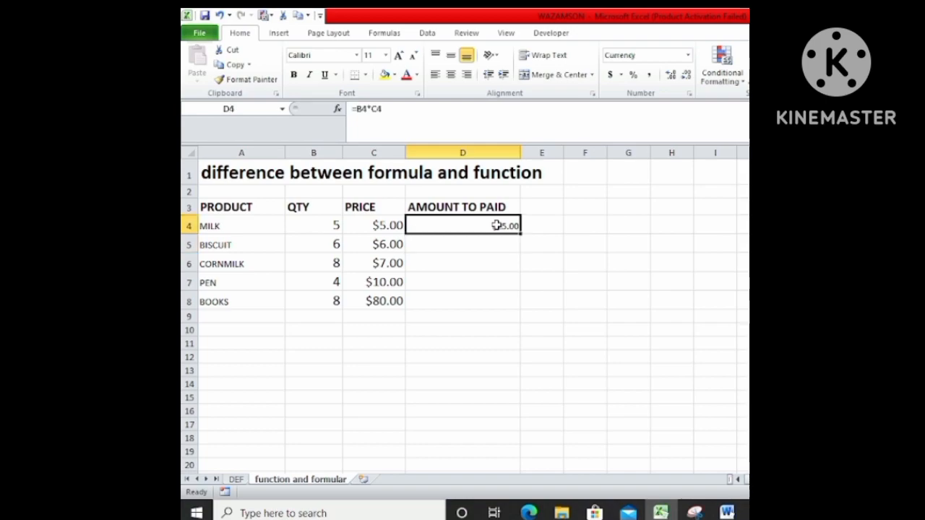
pyautogui.click(295, 75)
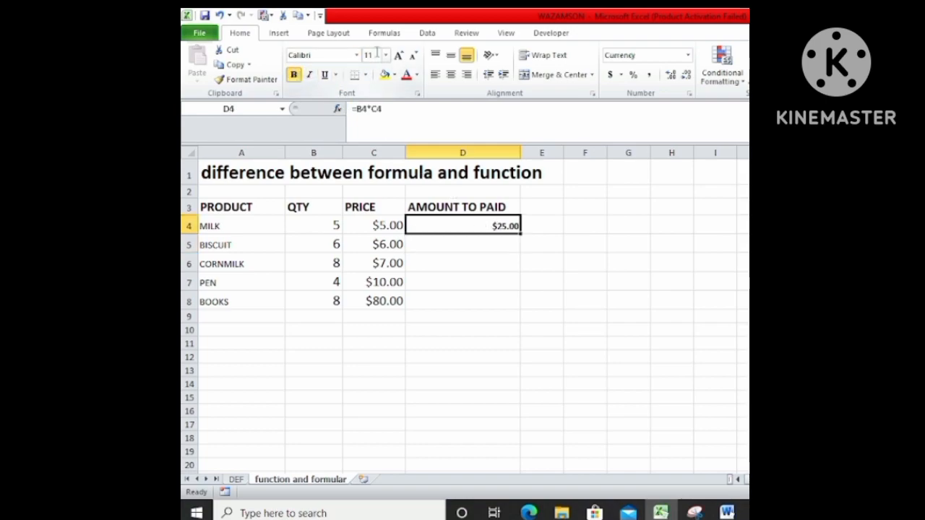
pyautogui.click(401, 58)
pyautogui.click(401, 58)
pyautogui.click(500, 278)
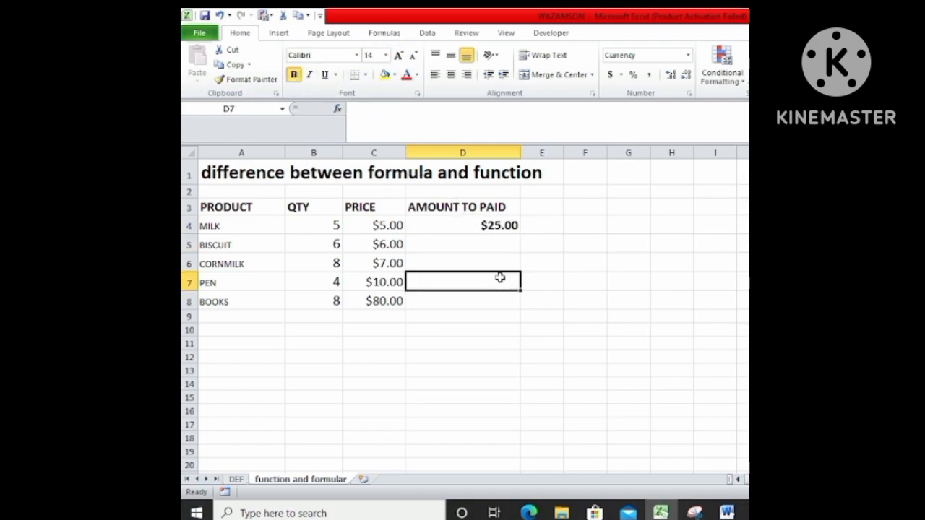
# Start a formula in the BISCUIT row's amount cell D5.
pyautogui.click(501, 242)
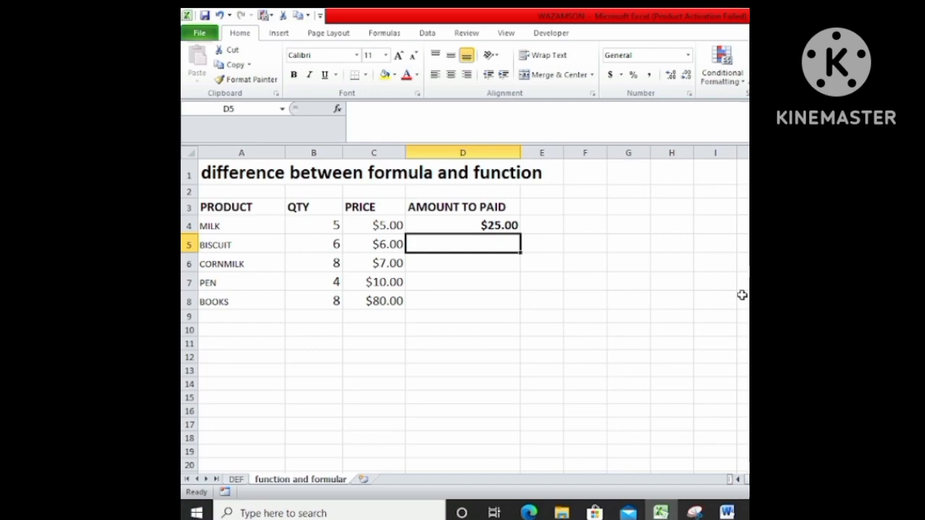
pyautogui.write('=')
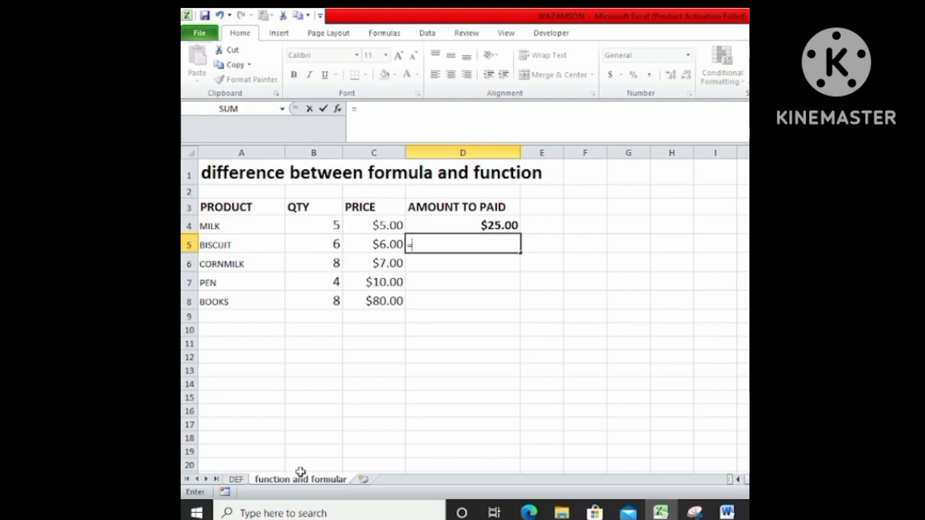
pyautogui.click(237, 479)
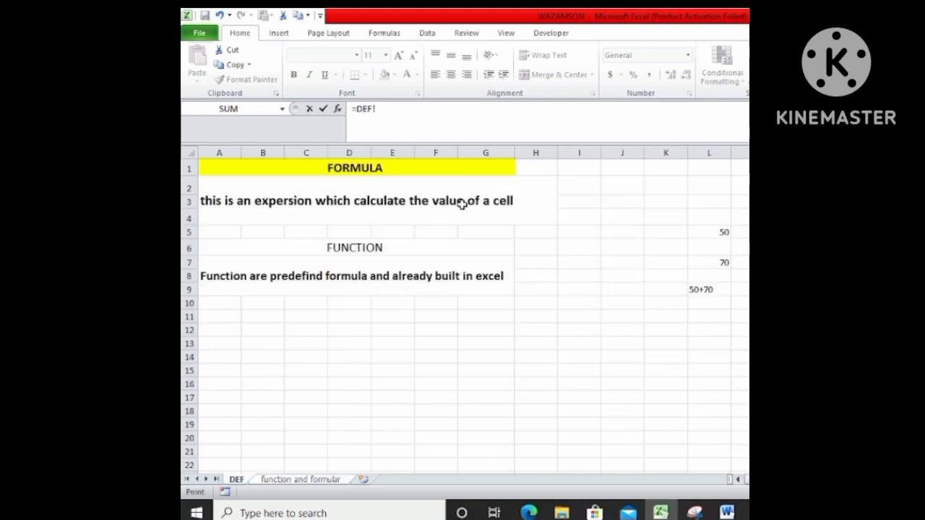
pyautogui.click(321, 478)
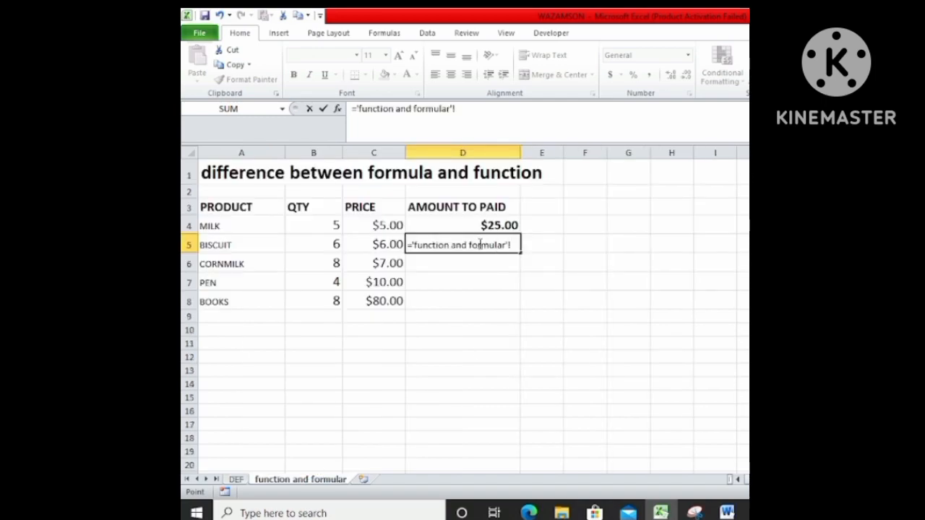
pyautogui.press('BackSpace')
pyautogui.press('BackSpace')
pyautogui.press('BackSpace')
pyautogui.press('BackSpace')
pyautogui.press('BackSpace')
pyautogui.press('BackSpace')
pyautogui.press('BackSpace')
pyautogui.press('BackSpace')
pyautogui.press('BackSpace')
pyautogui.press('BackSpace')
pyautogui.press('BackSpace')
pyautogui.press('BackSpace')
pyautogui.press('BackSpace')
pyautogui.press('BackSpace')
pyautogui.press('BackSpace')
pyautogui.press('BackSpace')
pyautogui.press('BackSpace')
pyautogui.press('BackSpace')
pyautogui.press('BackSpace')
pyautogui.press('BackSpace')
pyautogui.press('BackSpace')
pyautogui.press('BackSpace')
pyautogui.press('BackSpace')
pyautogui.press('BackSpace')
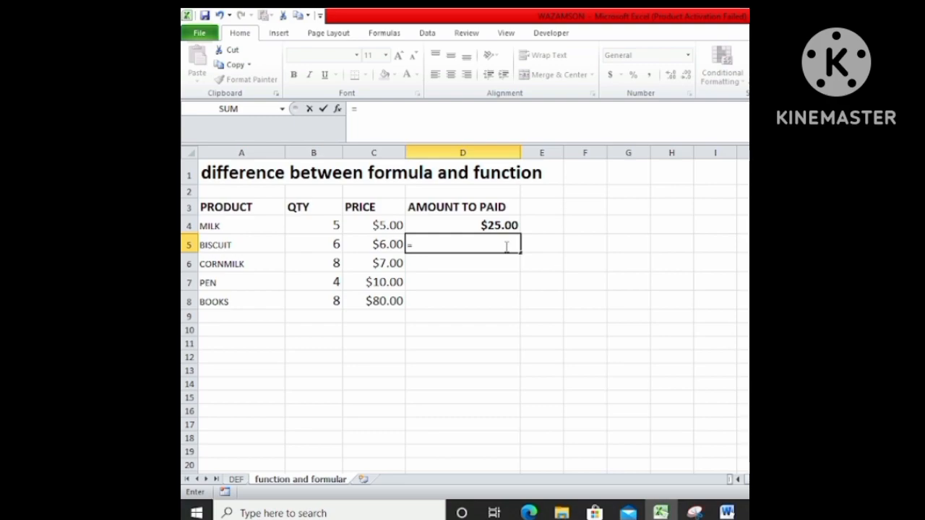
# Complete the BISCUIT amount formula in D5 as =B5*C5 and enlarge the cell's font to size 14.
pyautogui.write('B5')
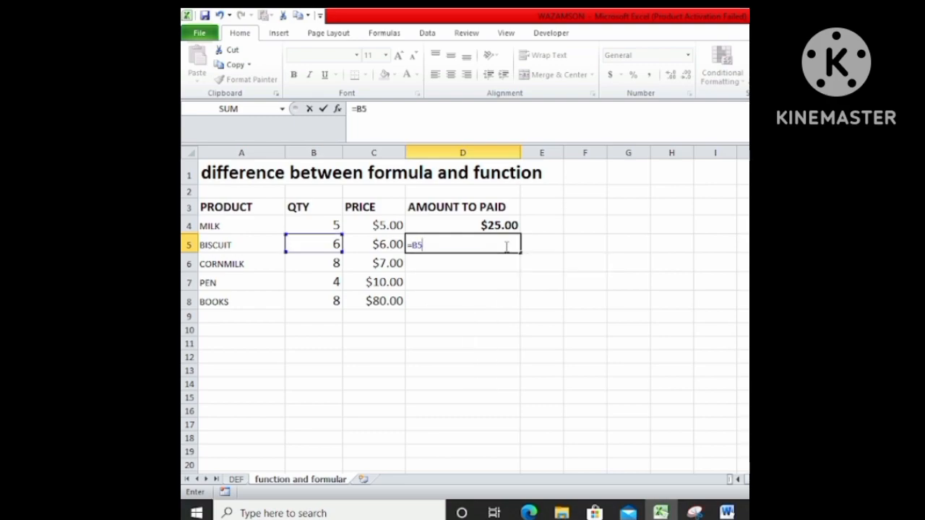
pyautogui.write('*C5')
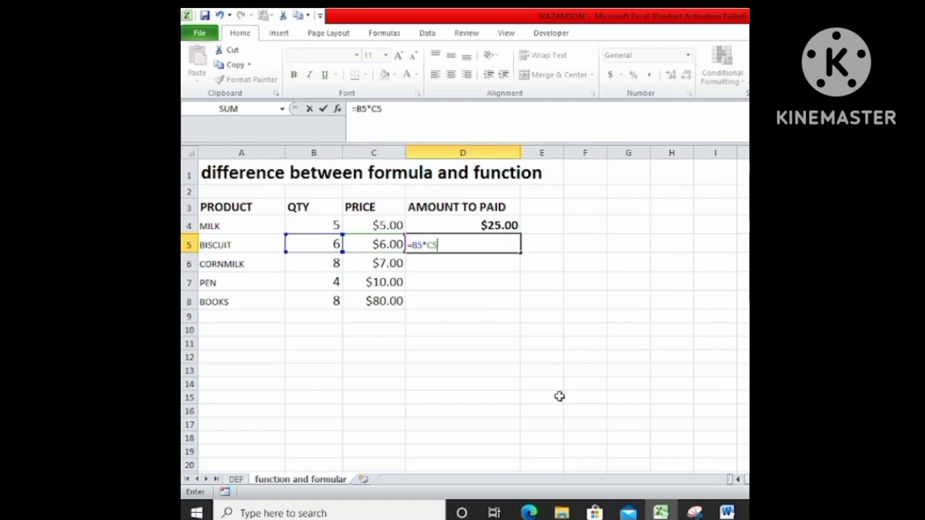
pyautogui.press('Return')
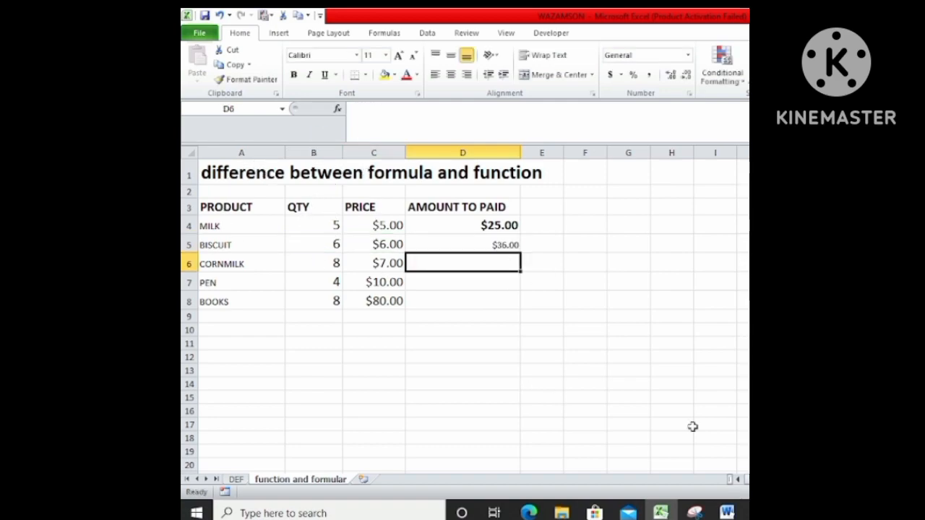
pyautogui.click(460, 243)
pyautogui.click(398, 56)
pyautogui.click(398, 57)
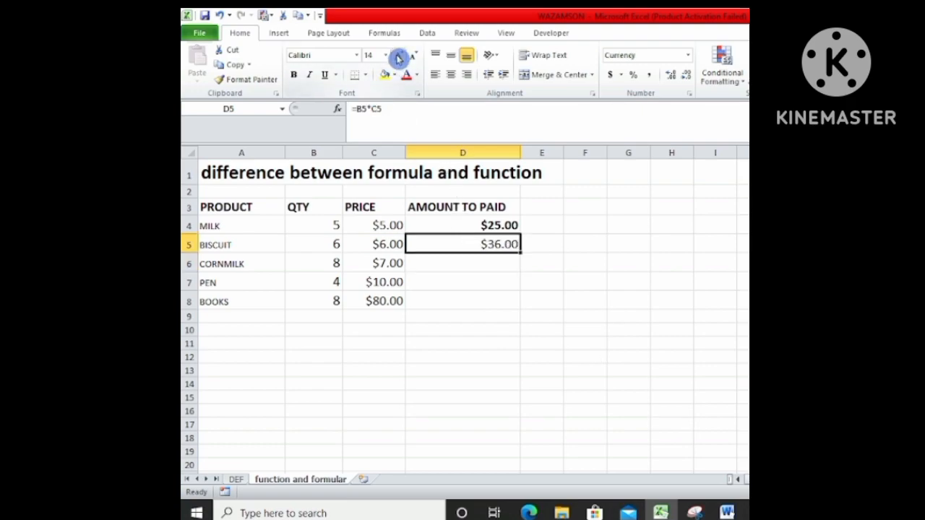
# Calculate the amount to be paid for CORNMILK in D6 with the formula =B6*C6.
pyautogui.click(442, 264)
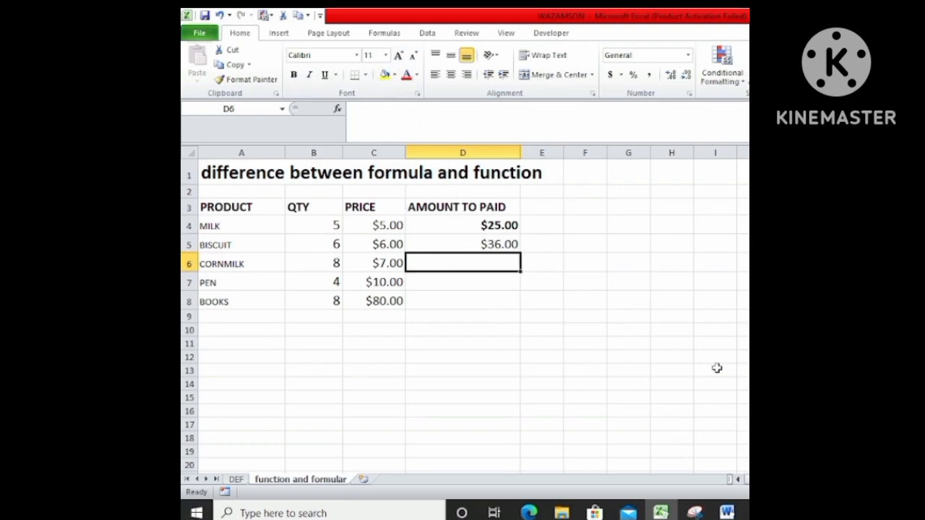
pyautogui.write('=')
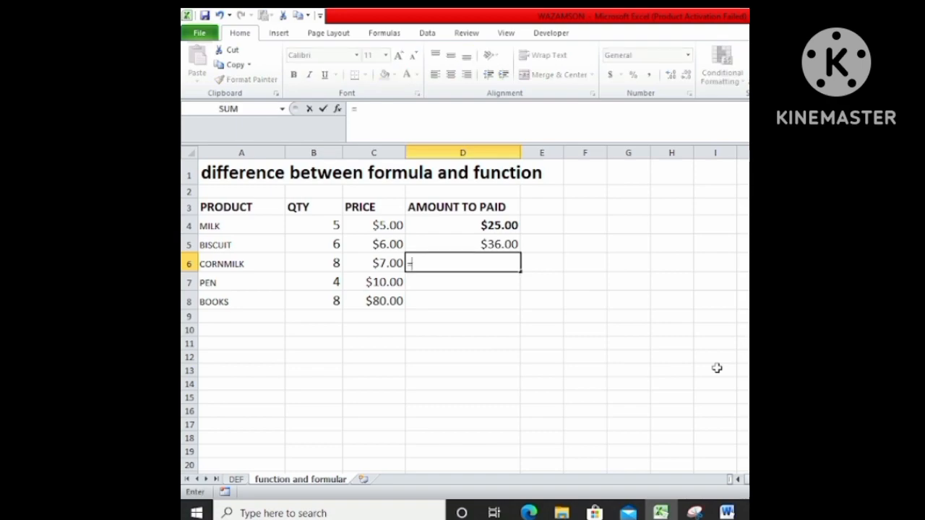
pyautogui.write('B6')
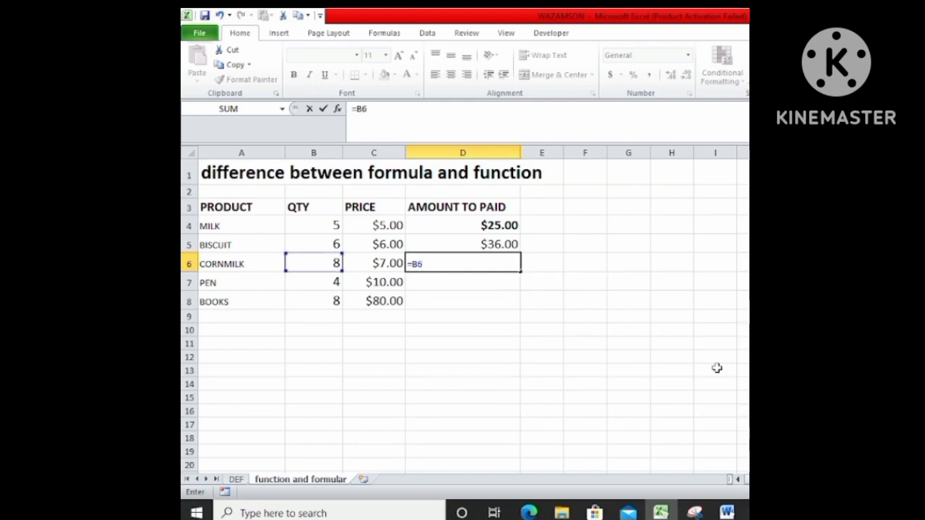
pyautogui.write('*C6')
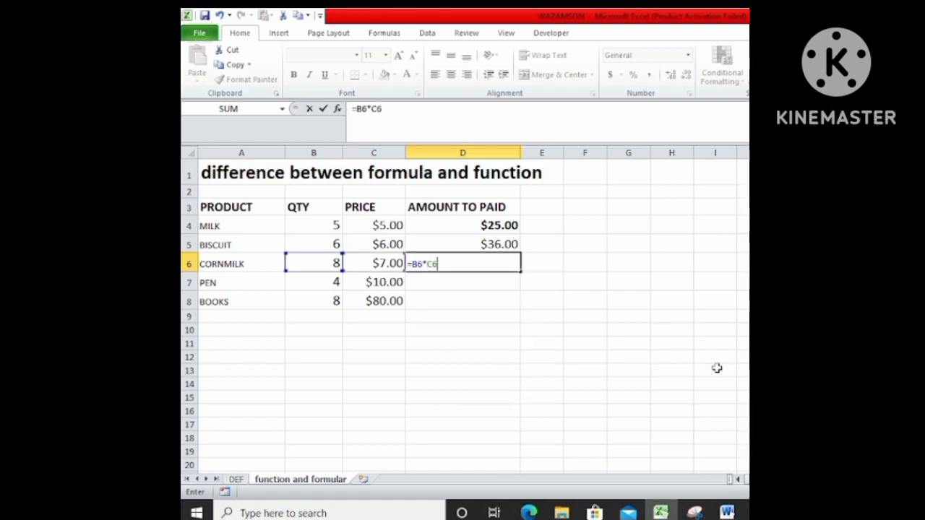
pyautogui.press('Return')
# Enlarge the font of the CORNMILK row's amount in D6 by several size increments.
pyautogui.click(510, 268)
pyautogui.click(398, 56)
pyautogui.click(398, 56)
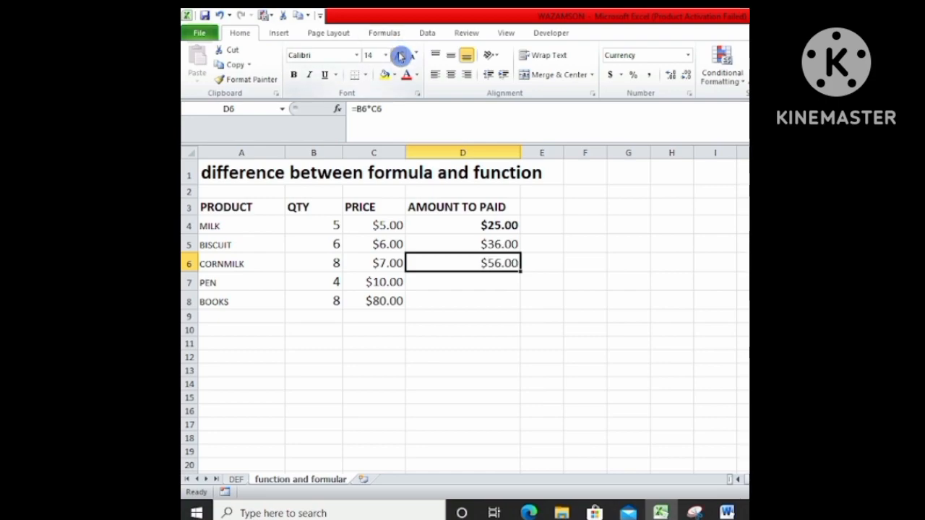
pyautogui.click(399, 56)
# Calculate the amount to be paid for PEN in D7, entering the formula with a leading plus sign as +B7*C7.
pyautogui.click(500, 288)
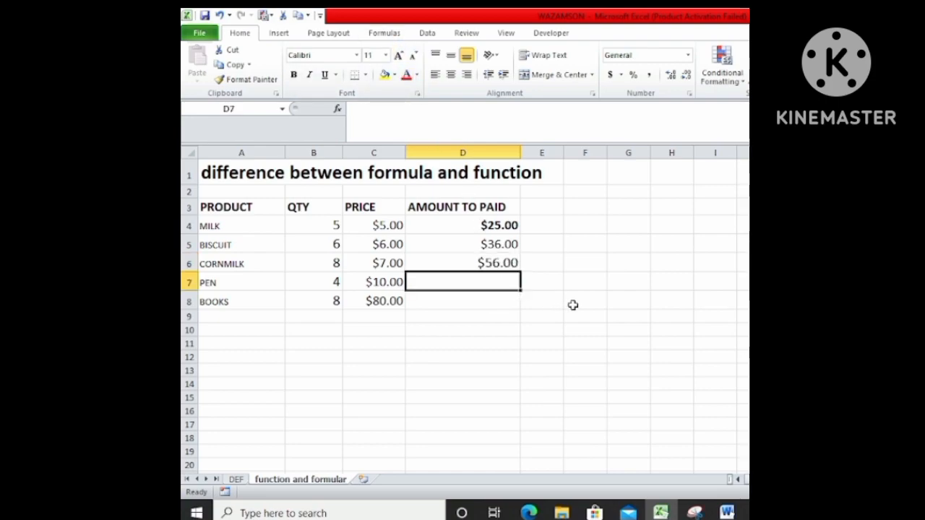
pyautogui.write('+')
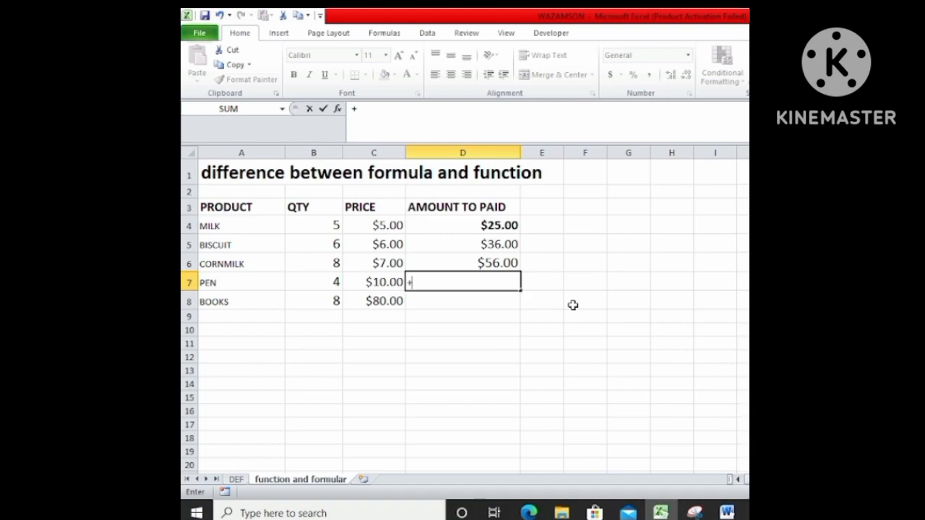
pyautogui.write('B')
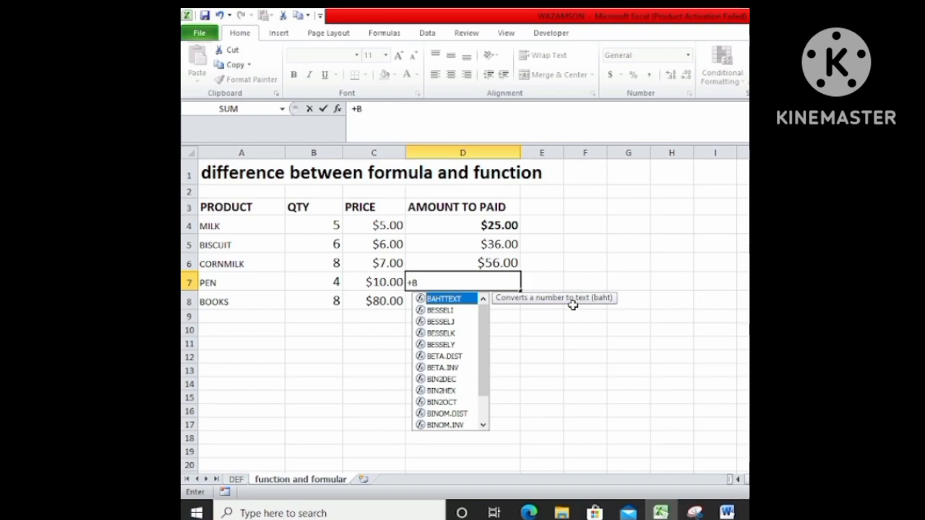
pyautogui.write('7')
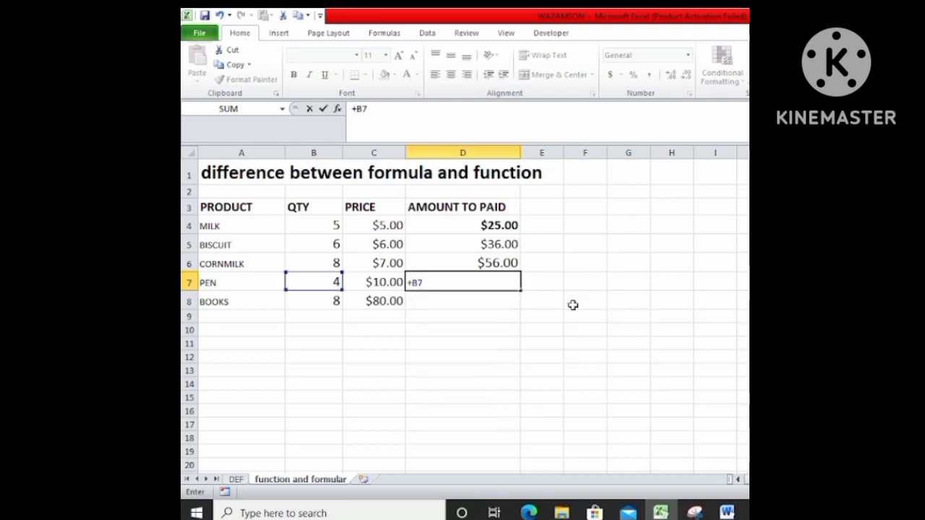
pyautogui.write('*C')
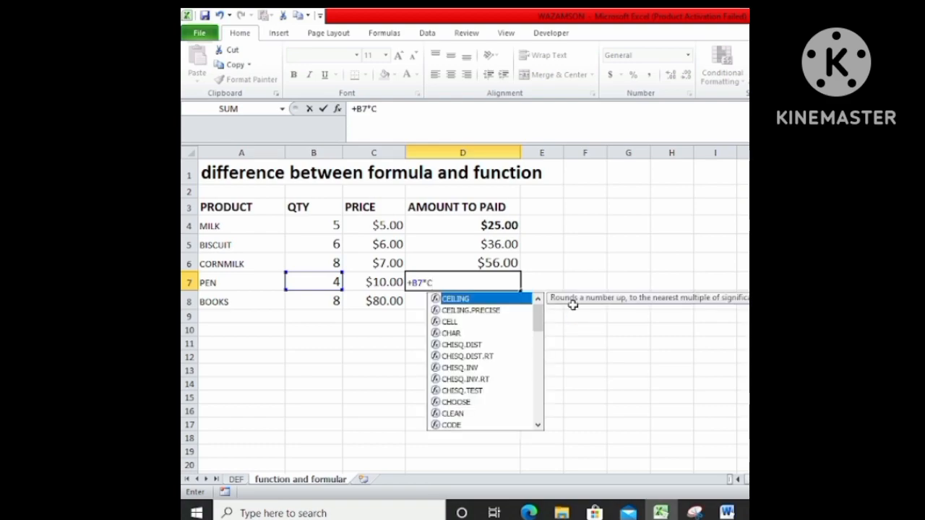
pyautogui.write('7')
pyautogui.press('Return')
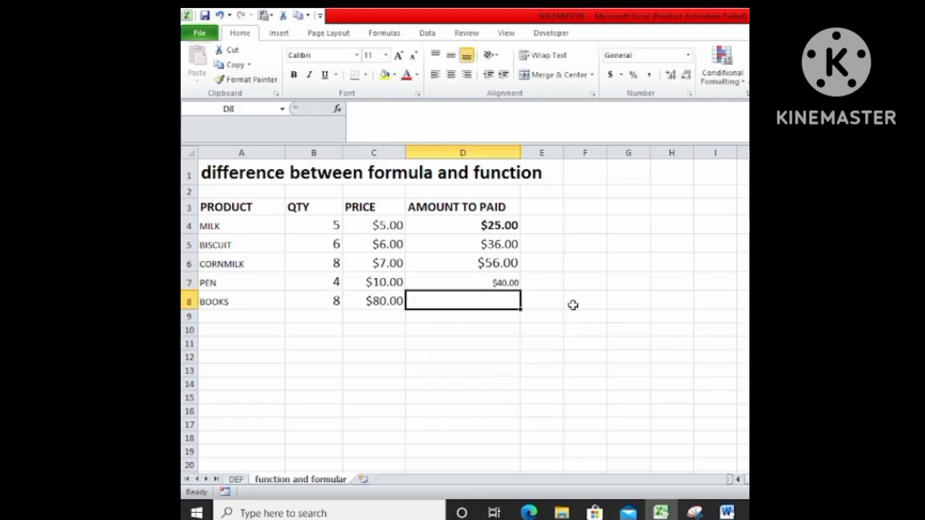
# Enlarge the font of the PEN row's amount in D7 to size 14.
pyautogui.click(504, 284)
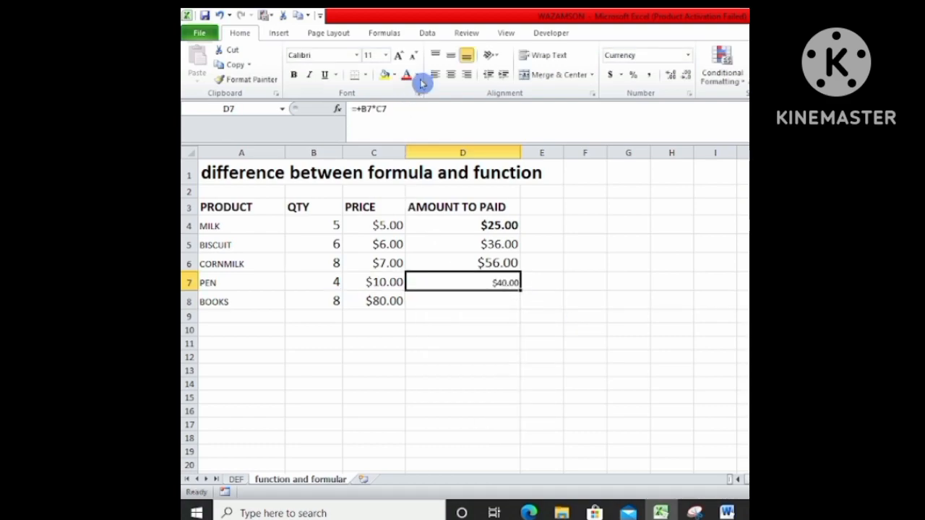
pyautogui.click(398, 56)
pyautogui.click(398, 55)
pyautogui.click(399, 55)
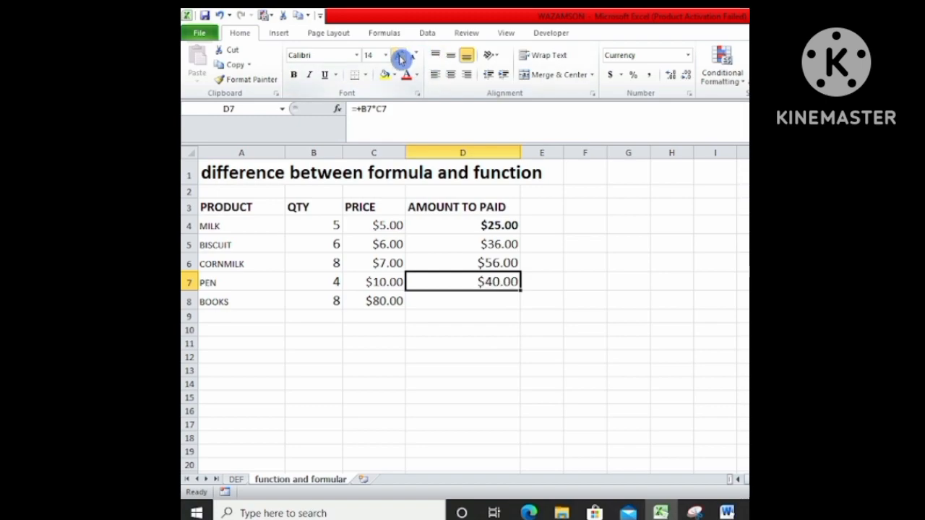
# Calculate the amount to be paid for BOOKS in D8 with the formula =B8*C8.
pyautogui.click(426, 298)
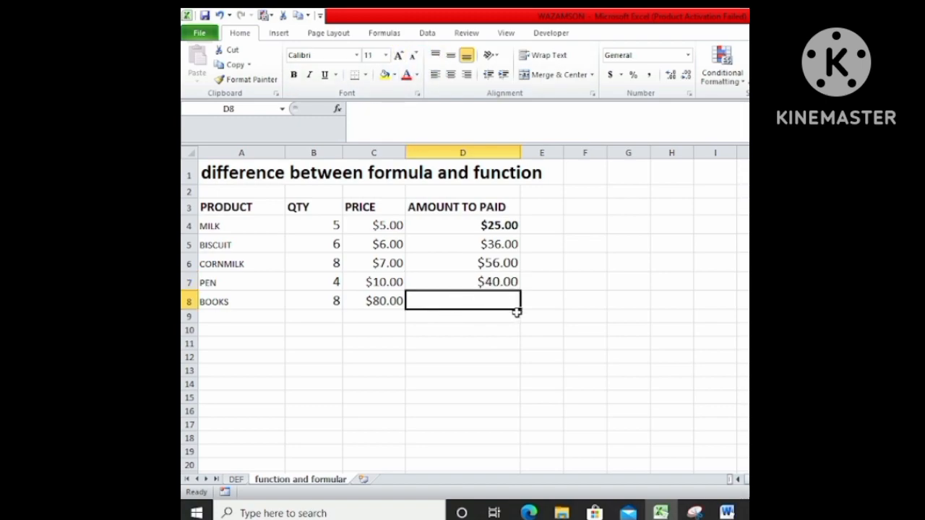
pyautogui.write('=')
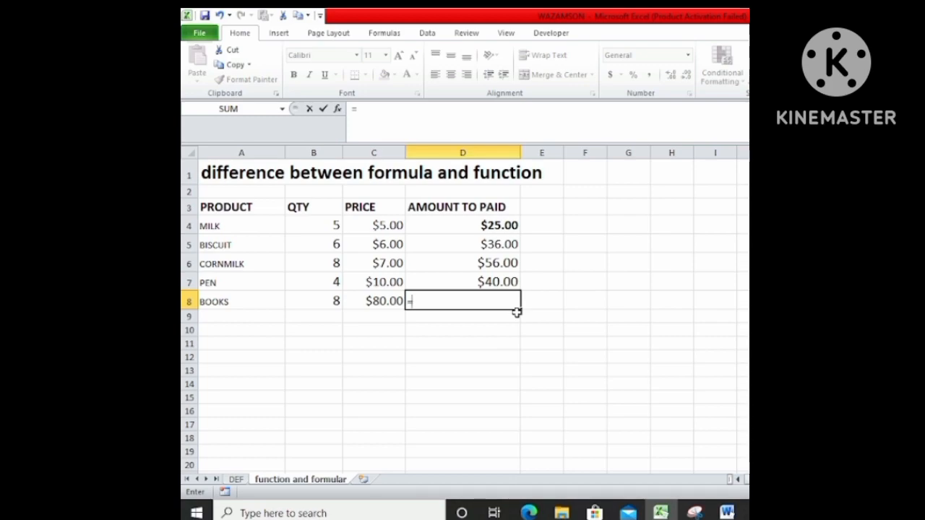
pyautogui.write('B8*6')
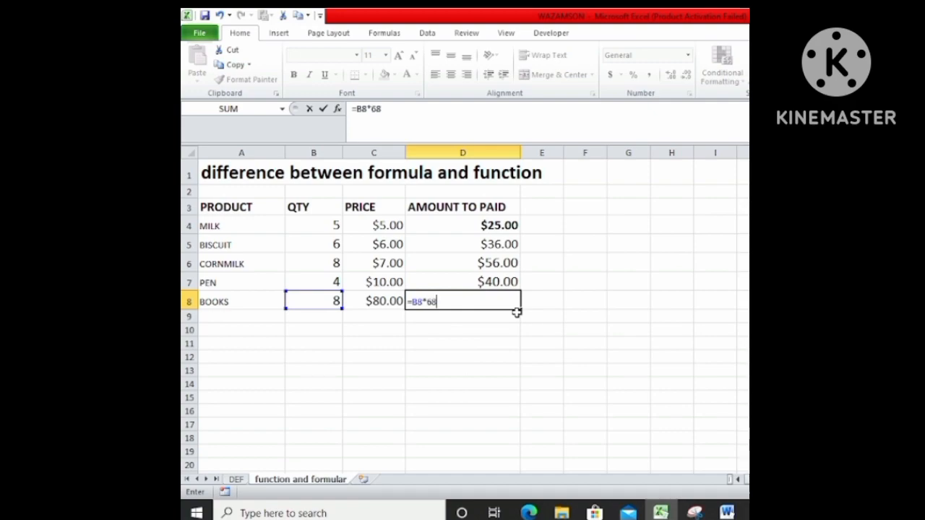
pyautogui.press('BackSpace')
pyautogui.write('C8')
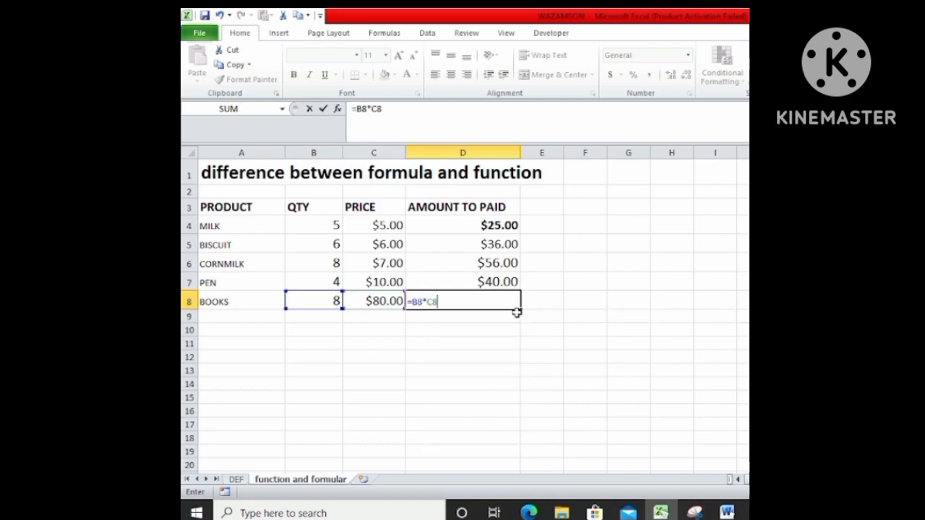
pyautogui.press('Return')
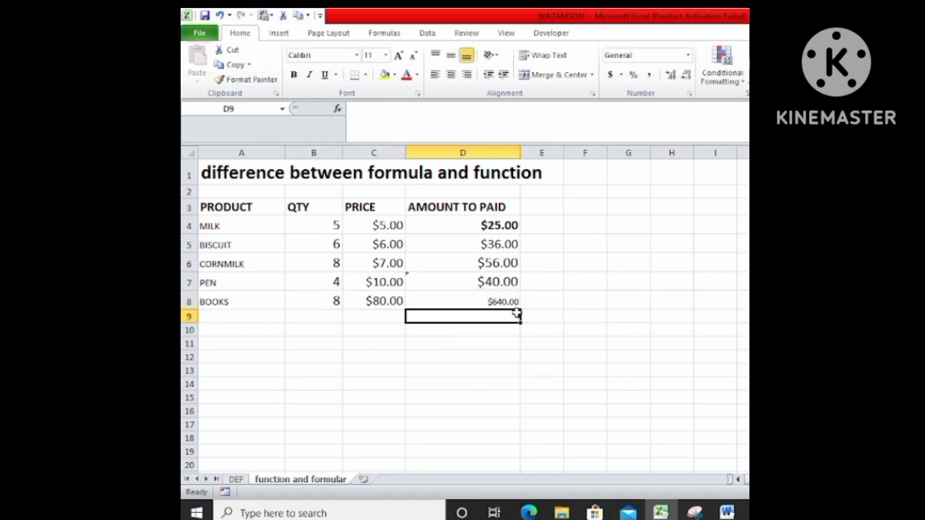
# Enlarge the font of the BOOKS row's amount in D8 to size 14.
pyautogui.click(471, 300)
pyautogui.click(398, 55)
pyautogui.click(398, 55)
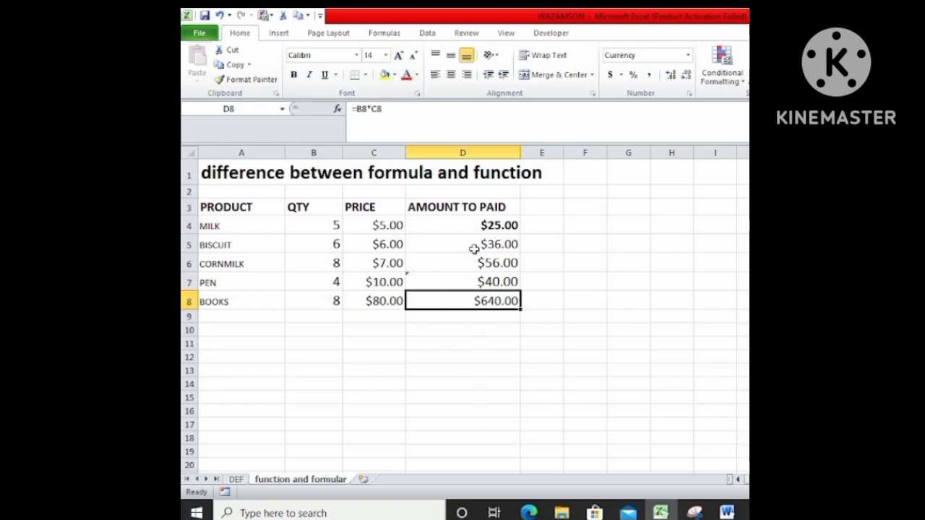
# Re-enter the MILK row's amount in D4 as the quantity-times-price formula =B4*C4.
pyautogui.click(466, 225)
pyautogui.moveTo(407, 107); pyautogui.dragTo(357, 113)
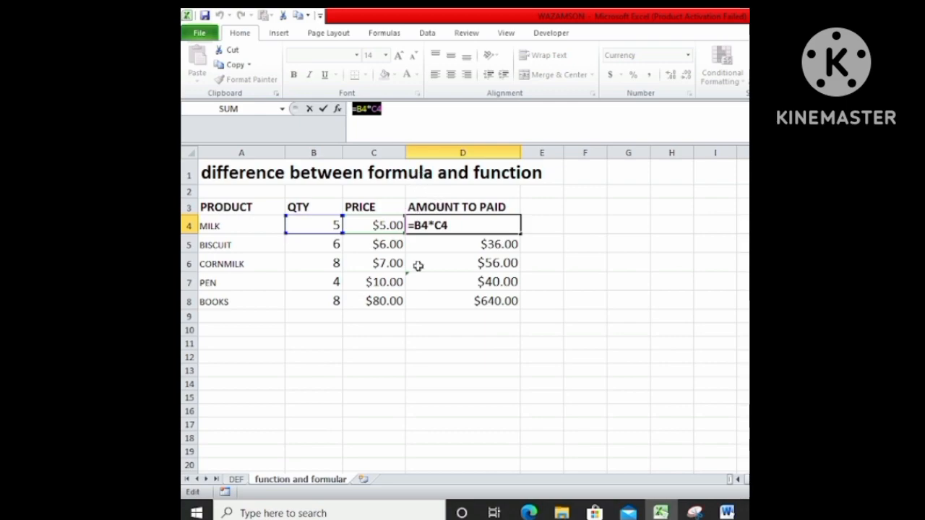
pyautogui.click(650, 268)
pyautogui.click(554, 249)
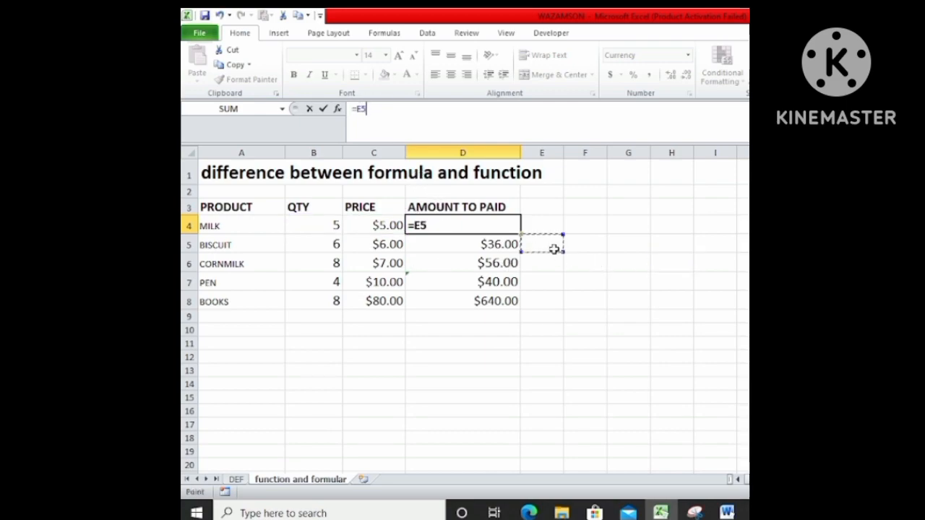
pyautogui.click(329, 226)
pyautogui.write('*')
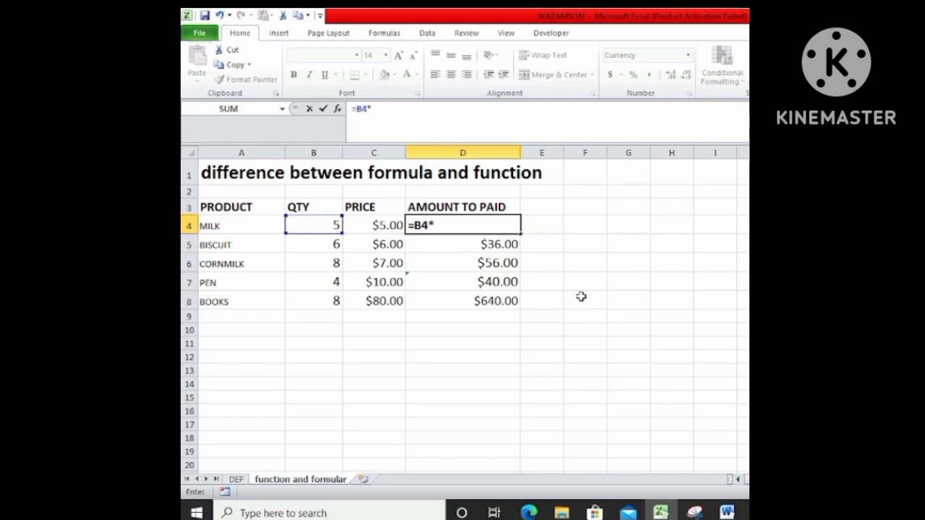
pyautogui.moveTo(376, 218); pyautogui.dragTo(372, 212)
pyautogui.click(401, 226)
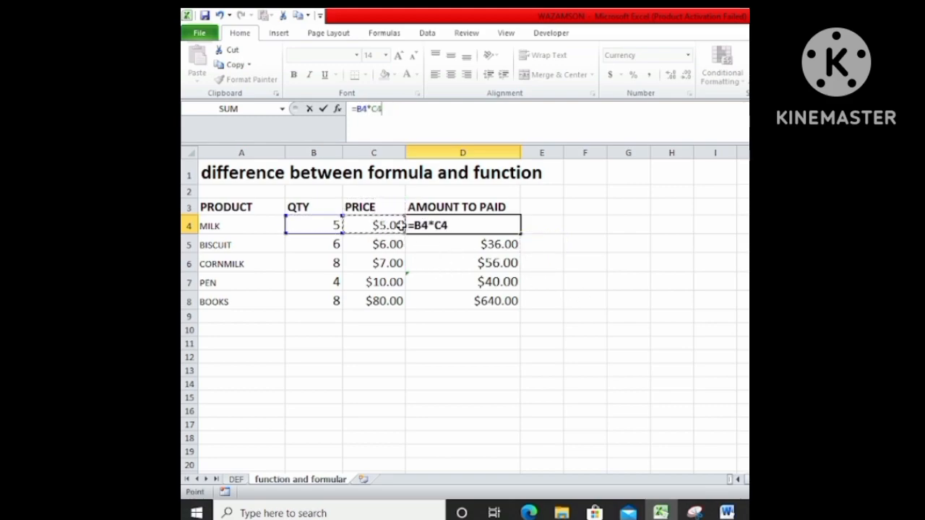
pyautogui.press('Return')
pyautogui.click(648, 244)
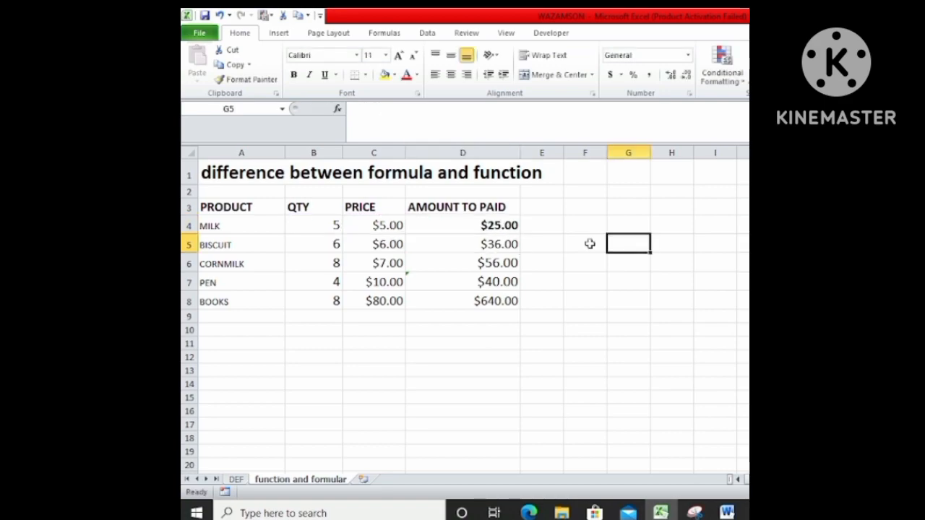
# Merge and center F3:G3, enter the heading FUNCTION there and fill it with yellow.
pyautogui.moveTo(579, 208); pyautogui.dragTo(628, 208)
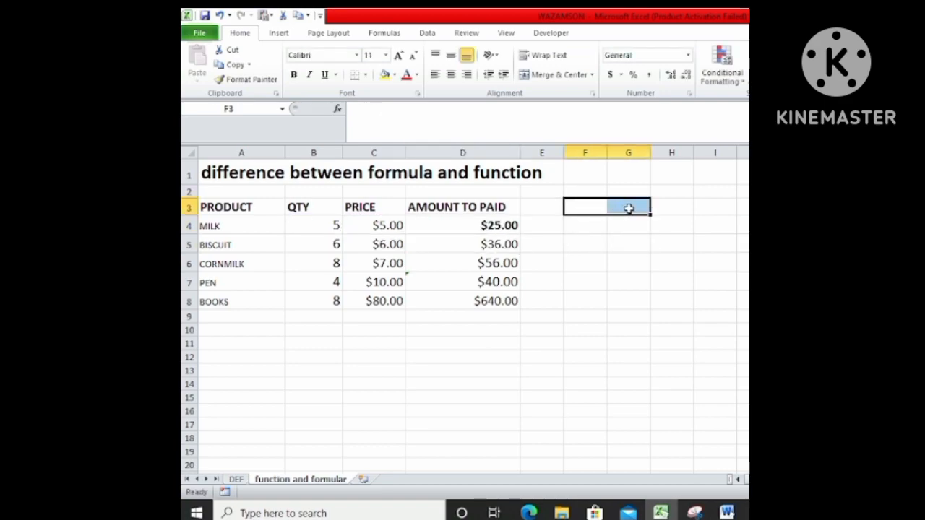
pyautogui.click(558, 74)
pyautogui.write('FUNCTION')
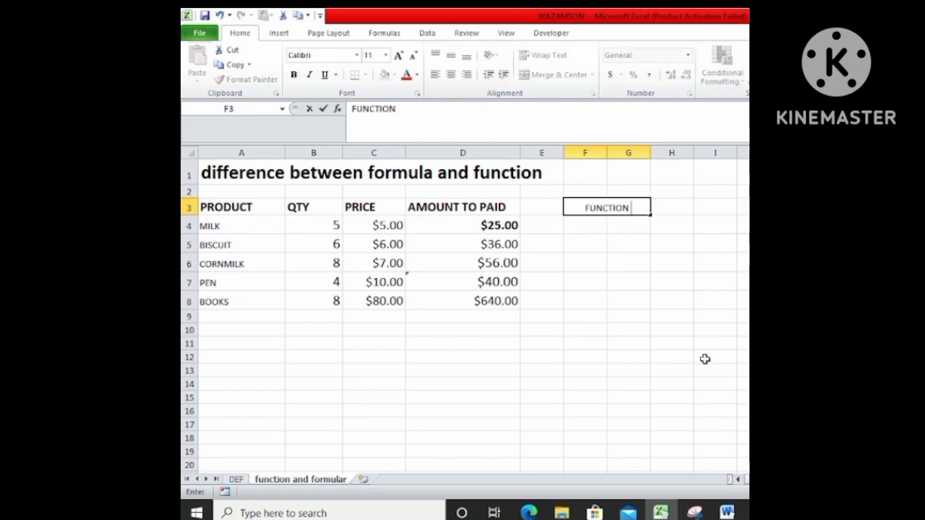
pyautogui.click(705, 360)
pyautogui.click(614, 208)
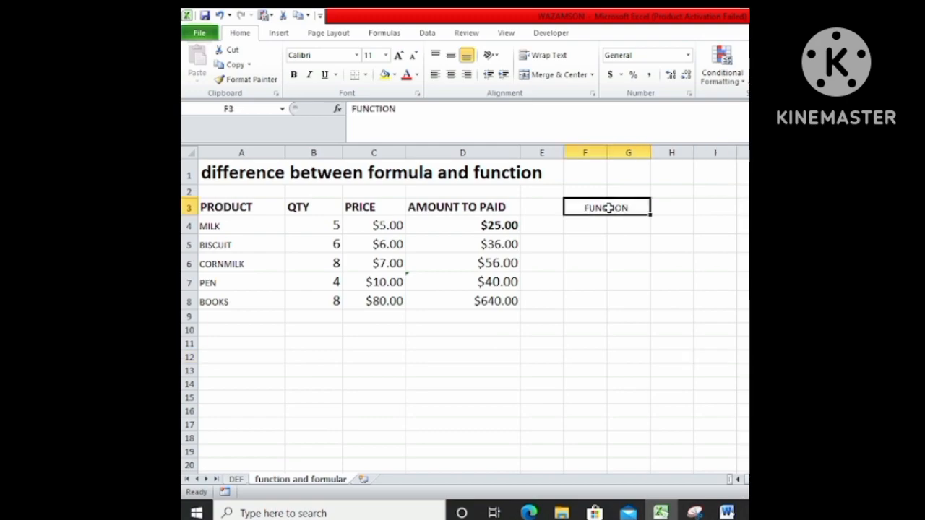
pyautogui.click(382, 75)
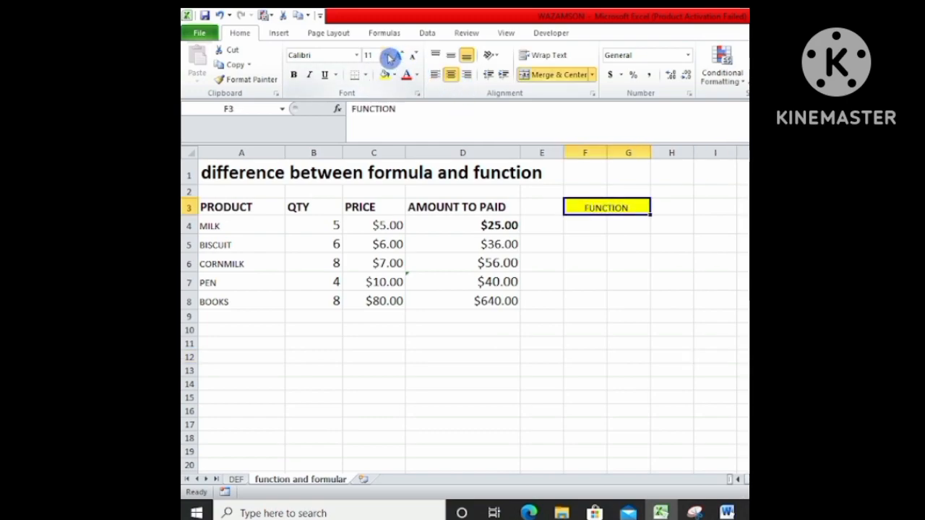
# Calculate the MILK row's amount in F4 with the function =PRODUCT(B4:C4).
pyautogui.click(599, 230)
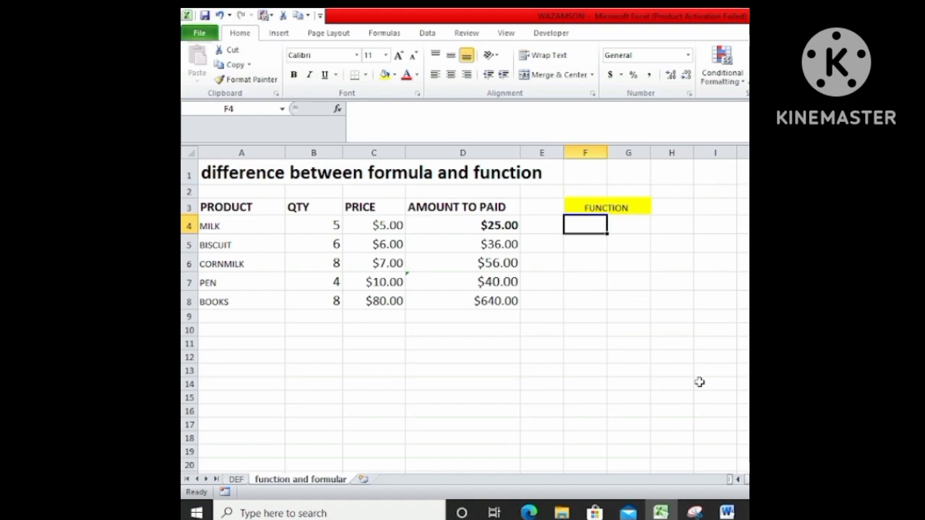
pyautogui.write('=')
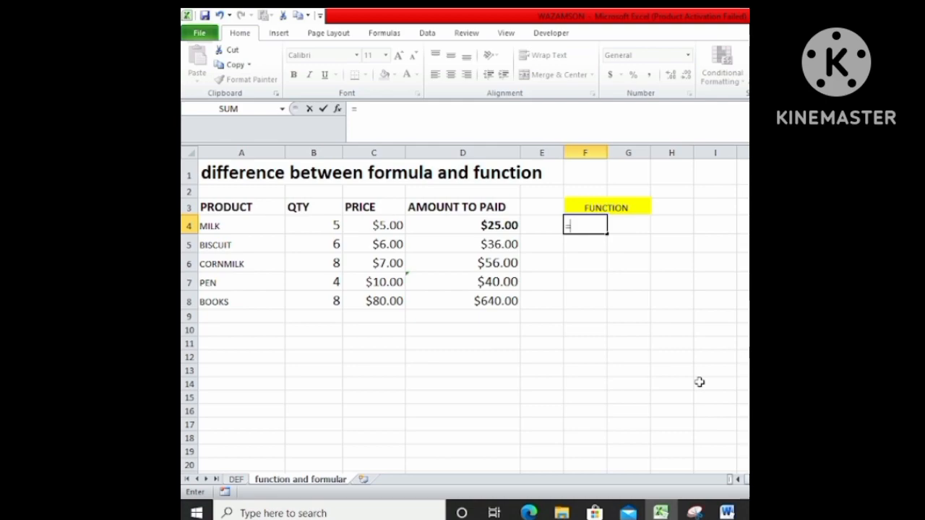
pyautogui.write('PRO')
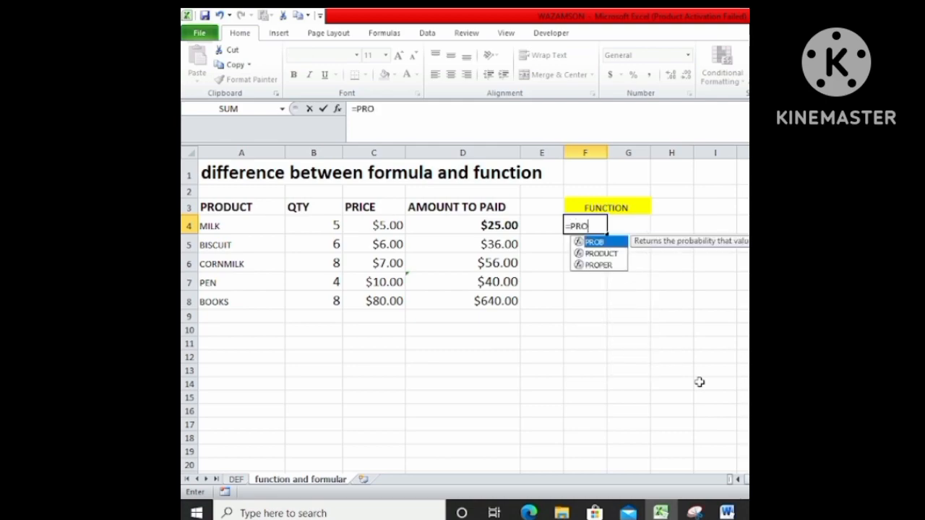
pyautogui.click(613, 256)
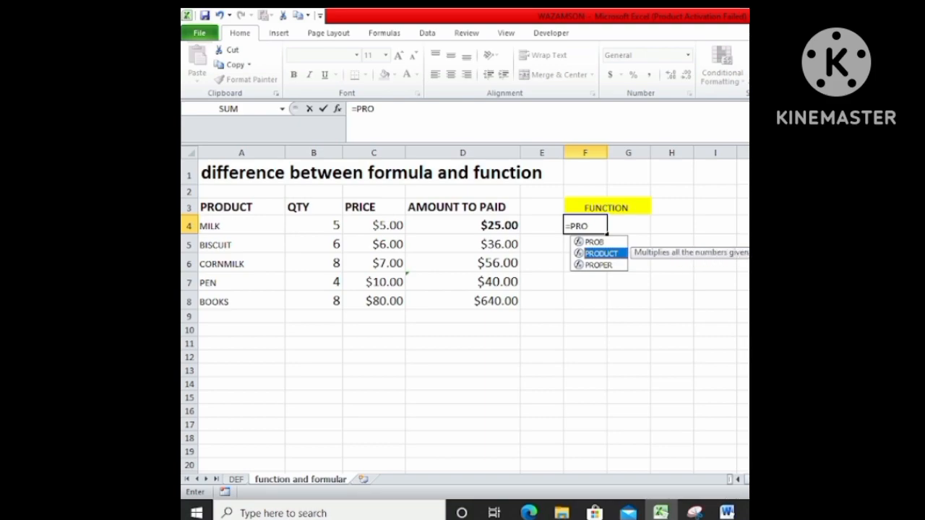
pyautogui.doubleClick(614, 254)
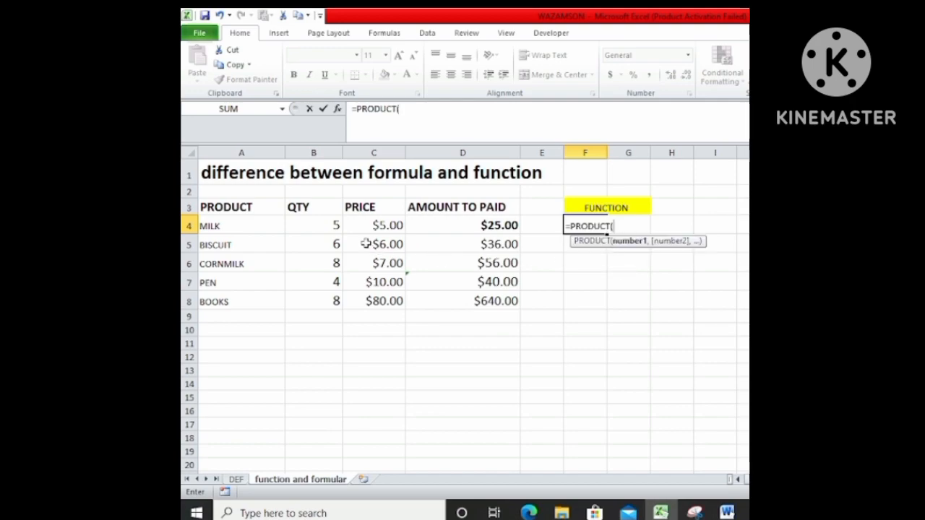
pyautogui.moveTo(332, 225); pyautogui.dragTo(354, 227)
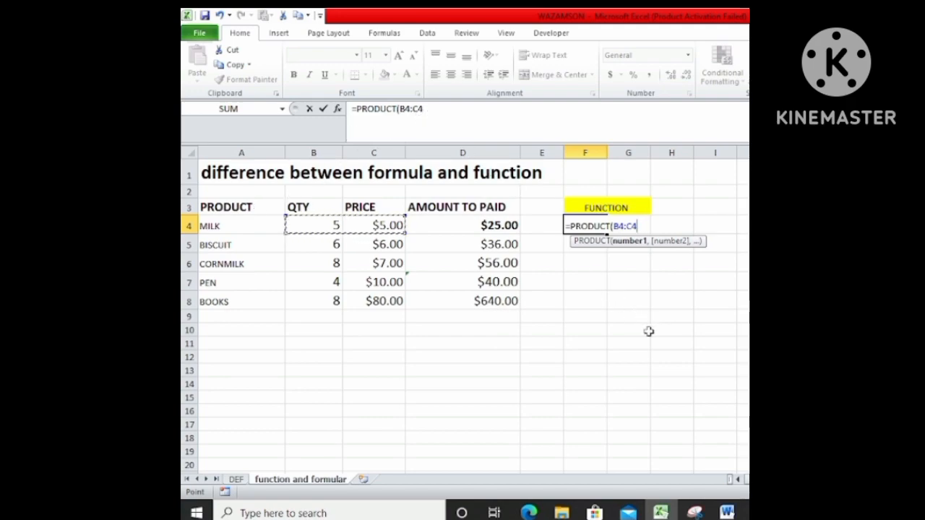
pyautogui.press('Return')
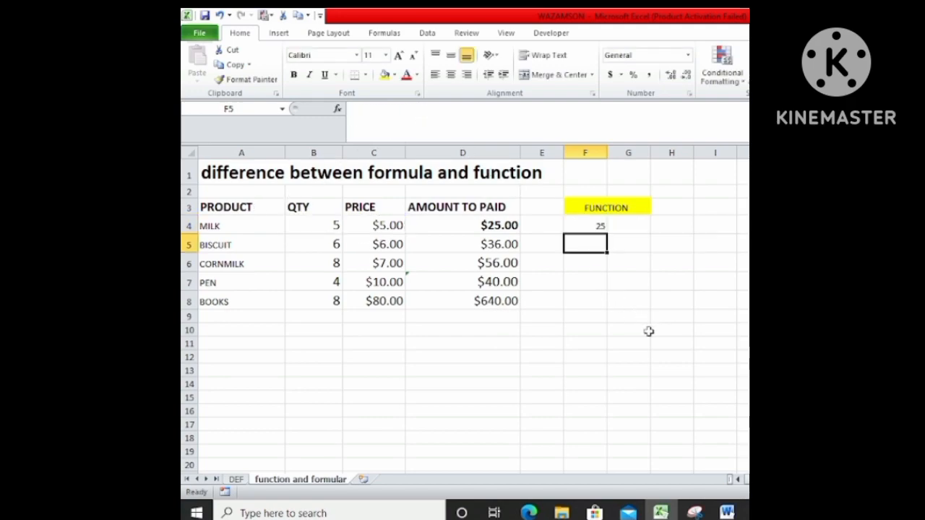
# Compare the multiplication formula in D4 with the PRODUCT function in F4 for the MILK row.
pyautogui.click(591, 225)
pyautogui.click(502, 228)
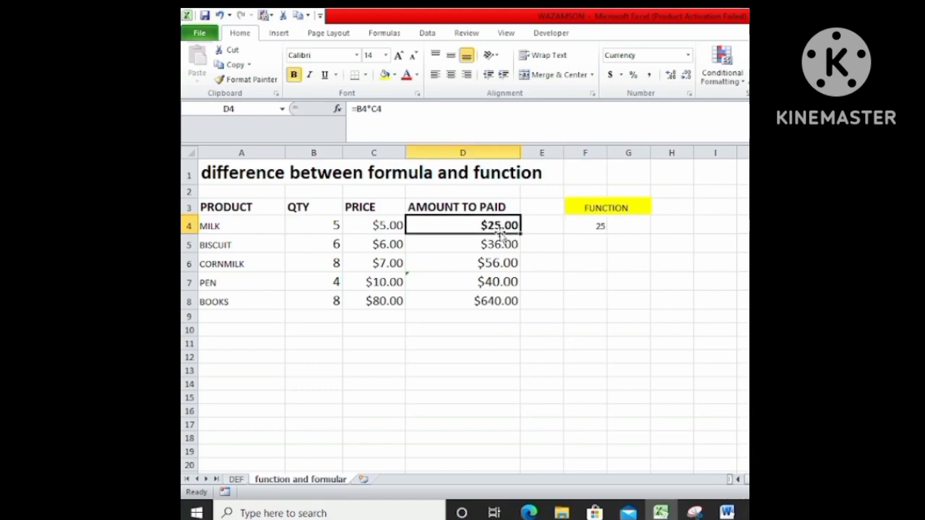
pyautogui.click(597, 226)
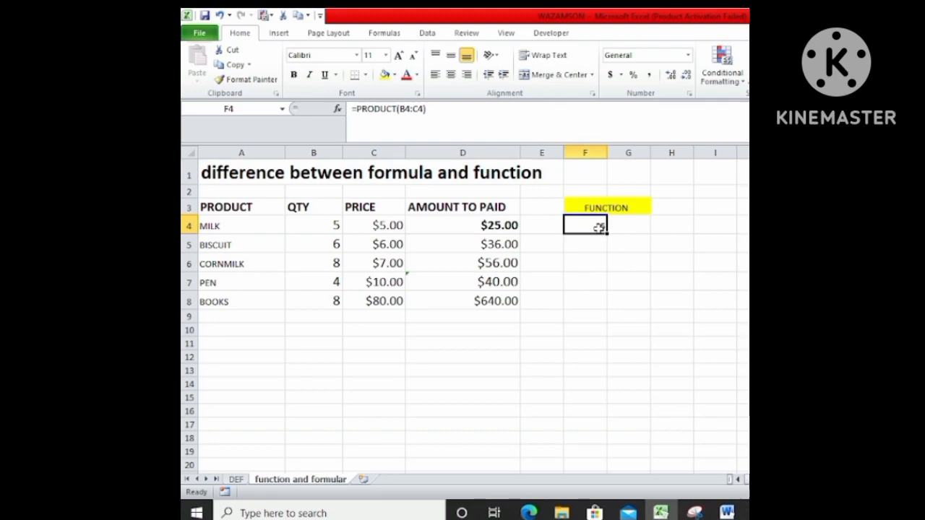
pyautogui.click(498, 227)
pyautogui.click(386, 109)
pyautogui.moveTo(386, 108); pyautogui.dragTo(352, 109)
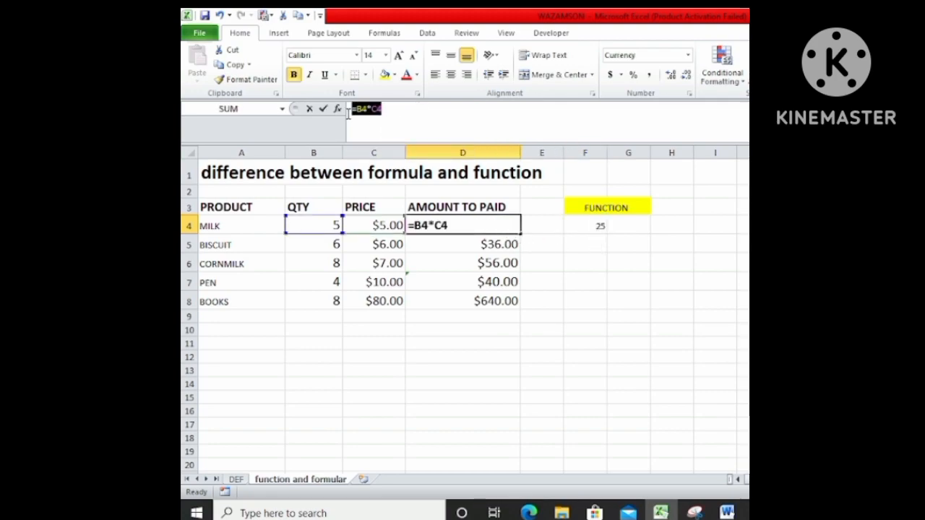
pyautogui.click(392, 120)
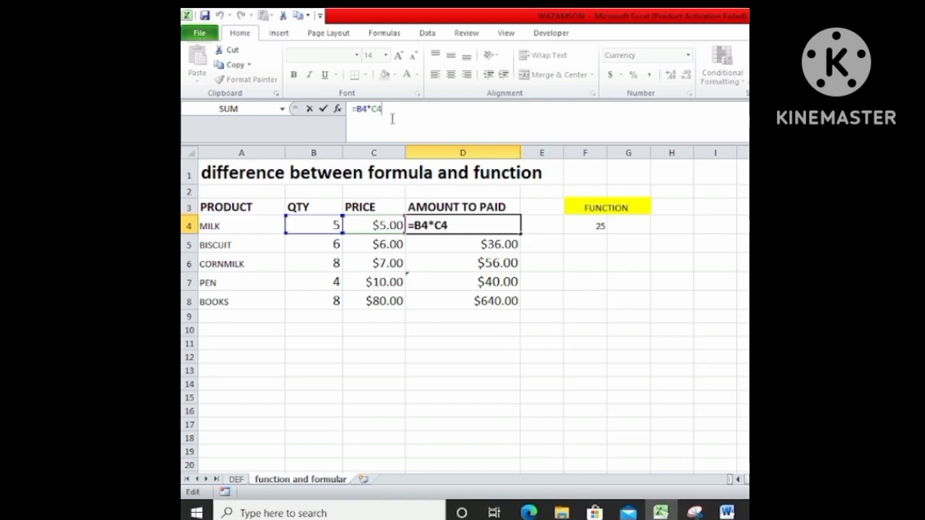
pyautogui.click(591, 228)
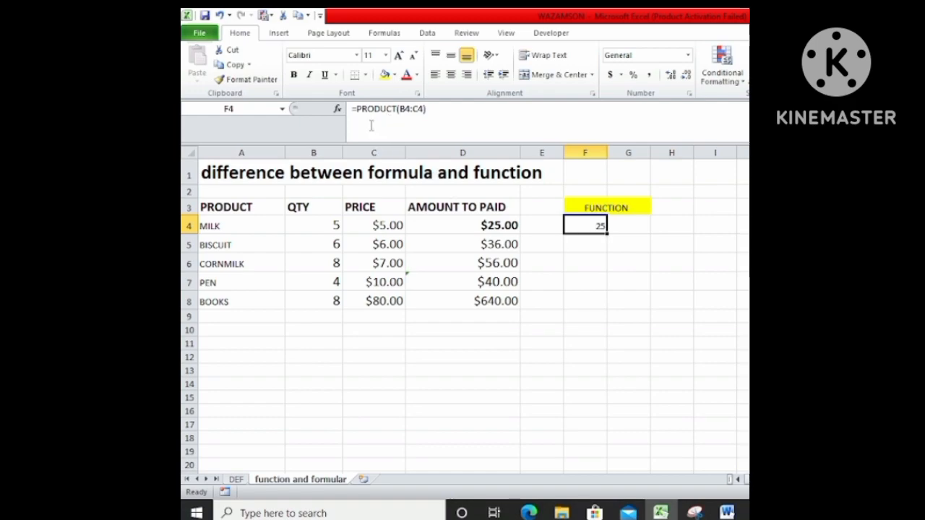
pyautogui.click(480, 224)
pyautogui.click(597, 237)
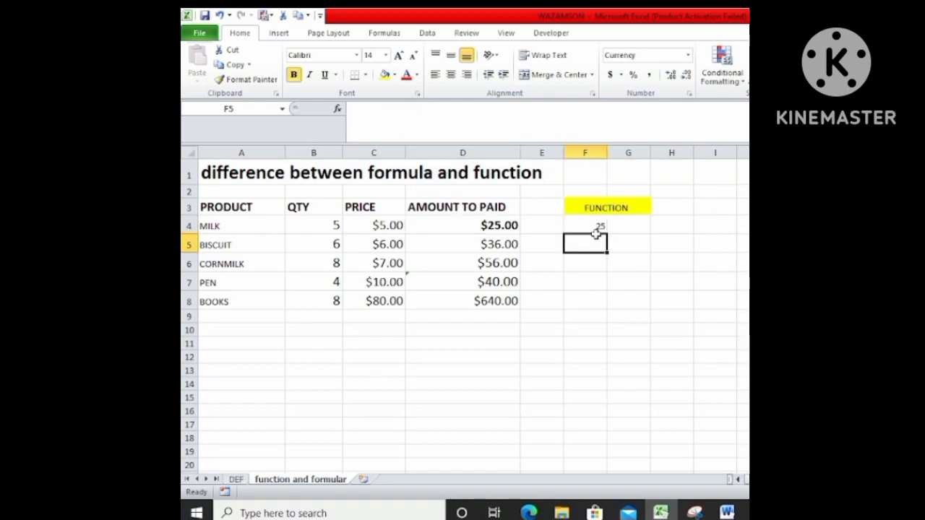
# Fill the PRODUCT function from F4 down to F8 for the remaining products.
pyautogui.click(596, 225)
pyautogui.moveTo(605, 234); pyautogui.dragTo(611, 303)
pyautogui.click(627, 300)
pyautogui.click(580, 249)
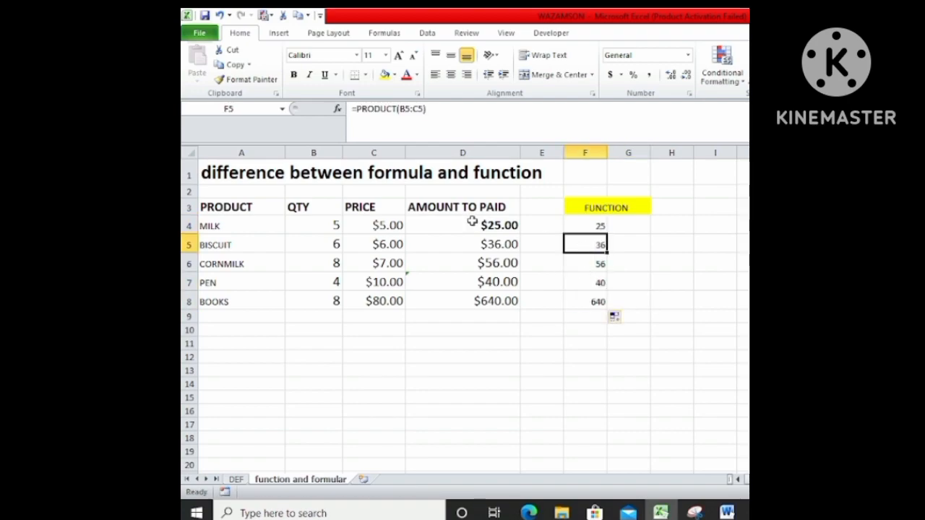
pyautogui.click(513, 334)
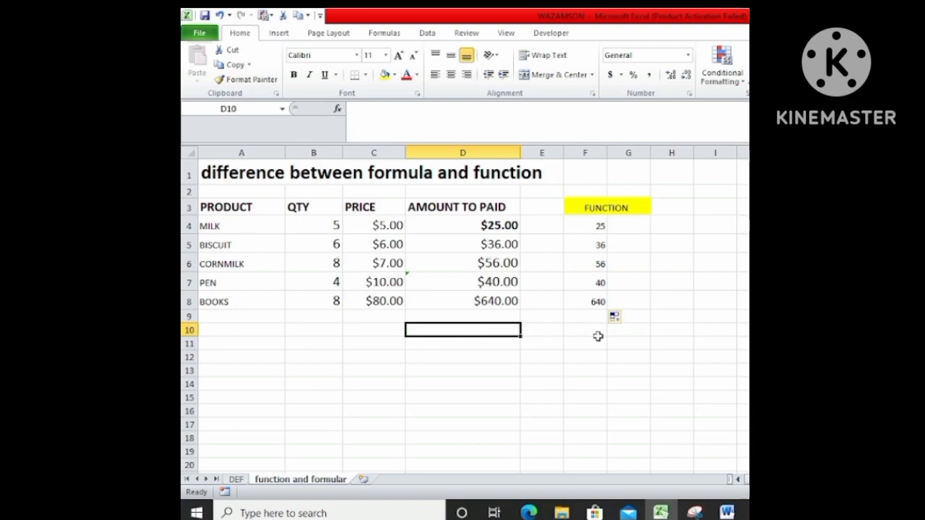
# Total the quantities in B10 with the addition formula =B4+B5+B6+B7+B8.
pyautogui.click(332, 316)
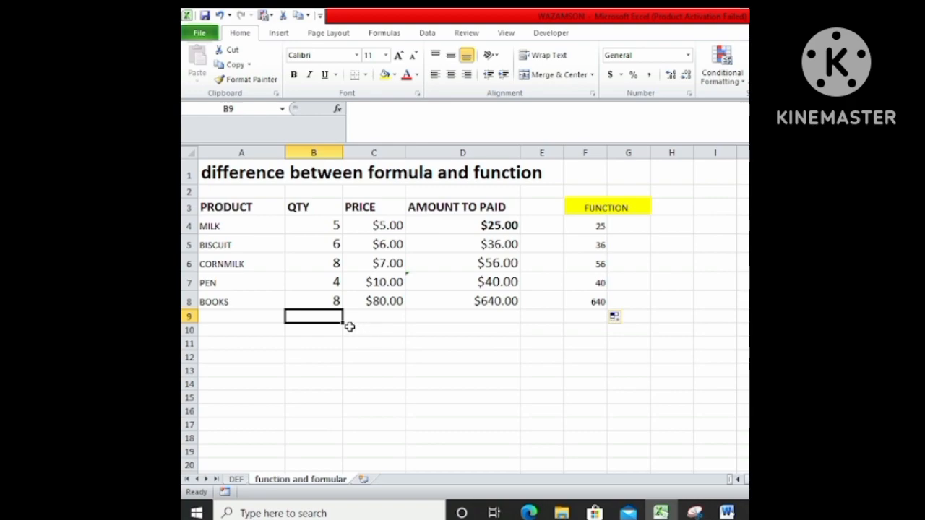
pyautogui.click(315, 334)
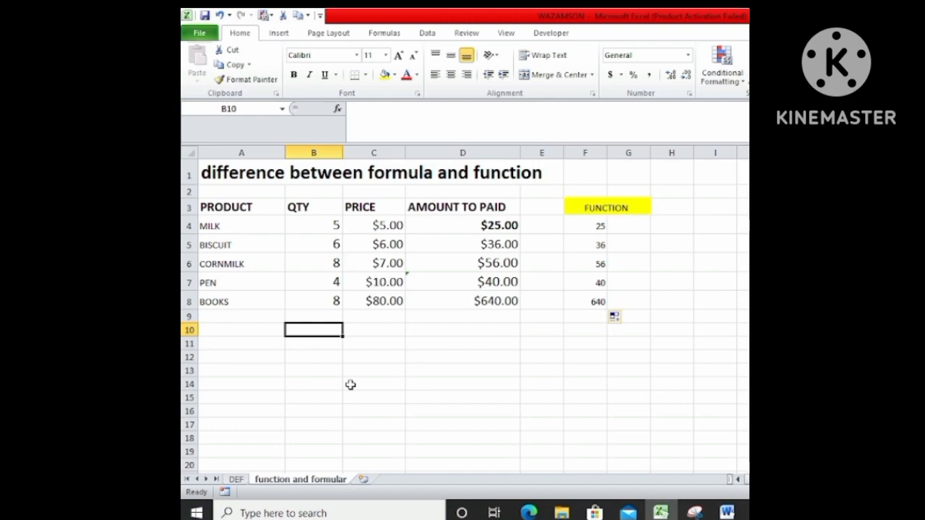
pyautogui.write('=')
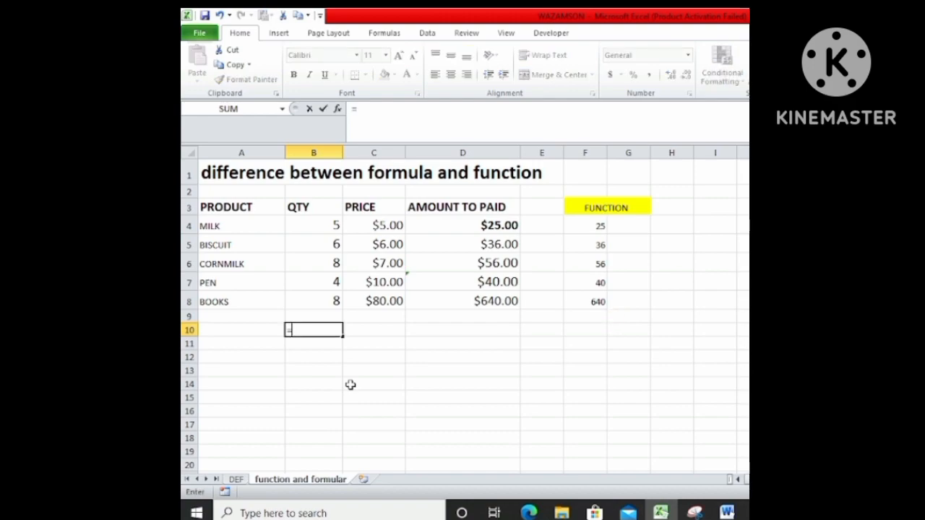
pyautogui.click(310, 224)
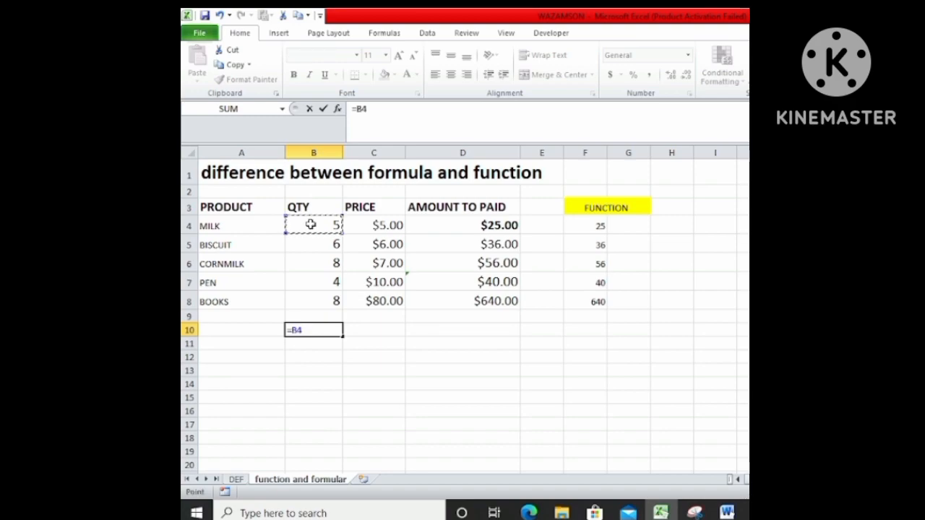
pyautogui.write('+')
pyautogui.click(313, 239)
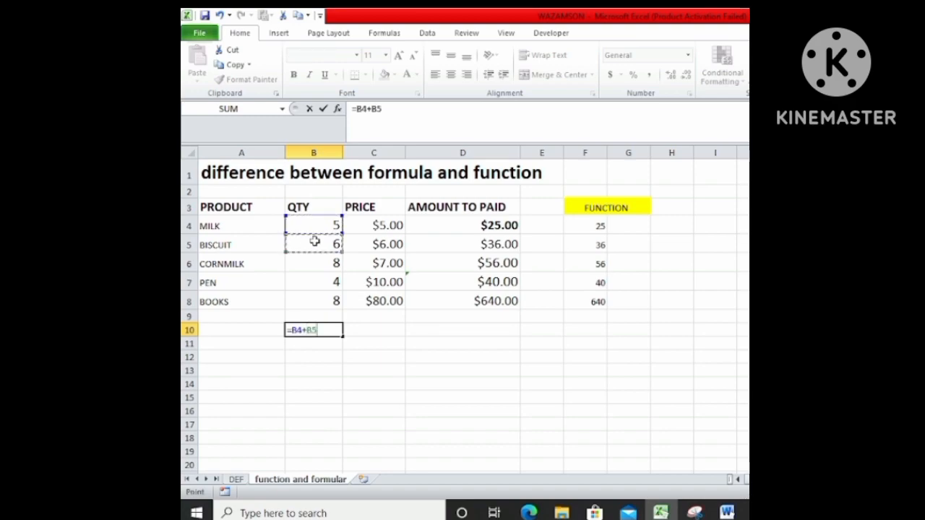
pyautogui.write('+')
pyautogui.click(306, 263)
pyautogui.write('+')
pyautogui.click(299, 282)
pyautogui.write('+')
pyautogui.click(305, 306)
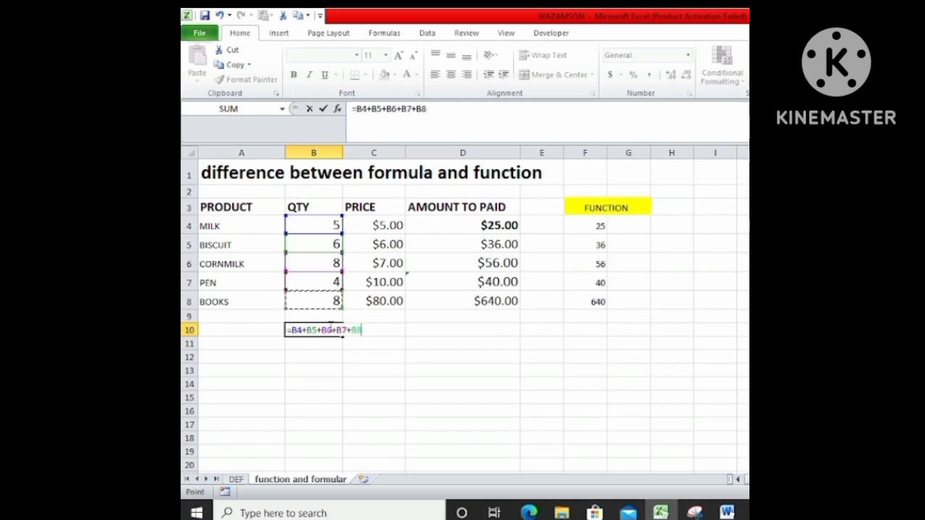
pyautogui.press('Return')
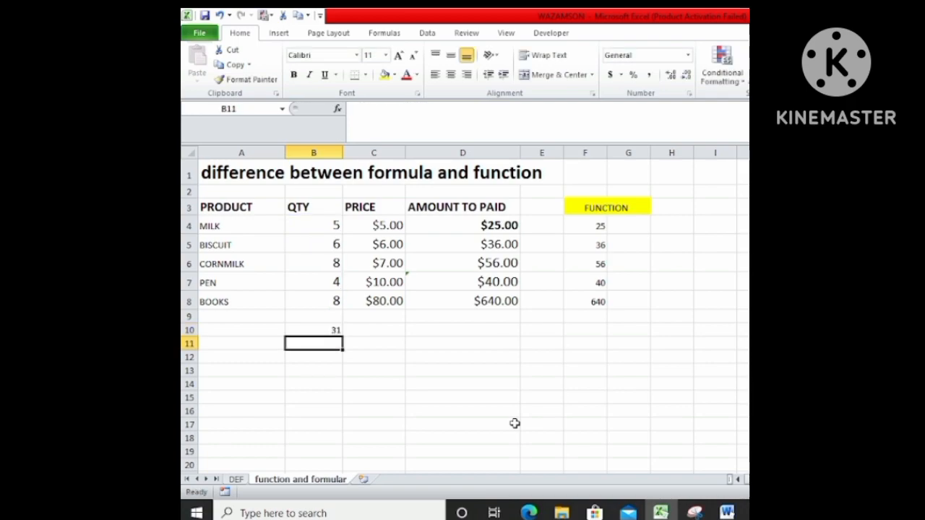
# Review the cell-by-cell addition formula behind the quantity total in B10.
pyautogui.click(328, 328)
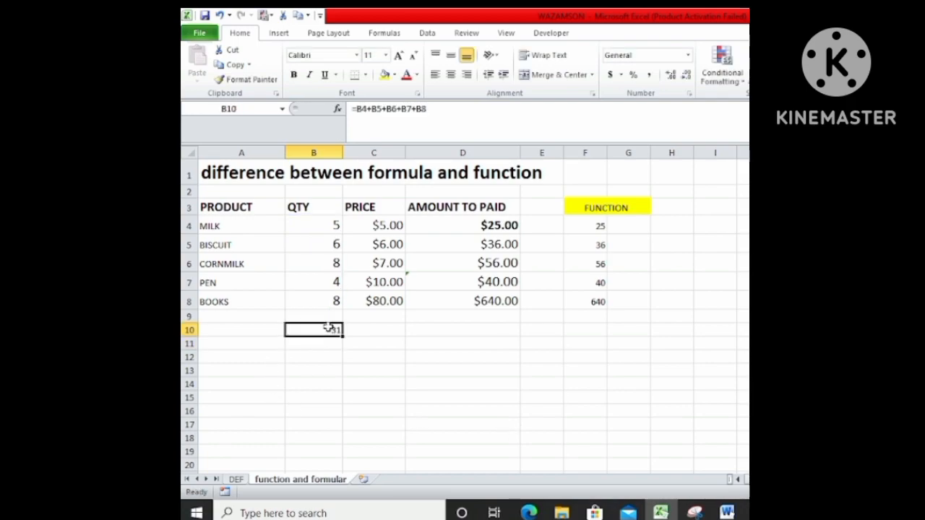
pyautogui.moveTo(443, 107); pyautogui.dragTo(356, 109)
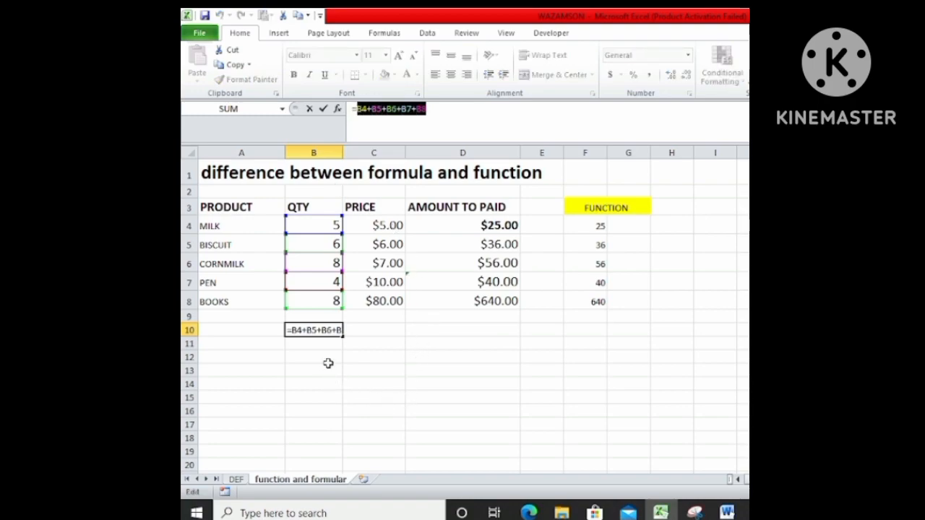
pyautogui.press('Return')
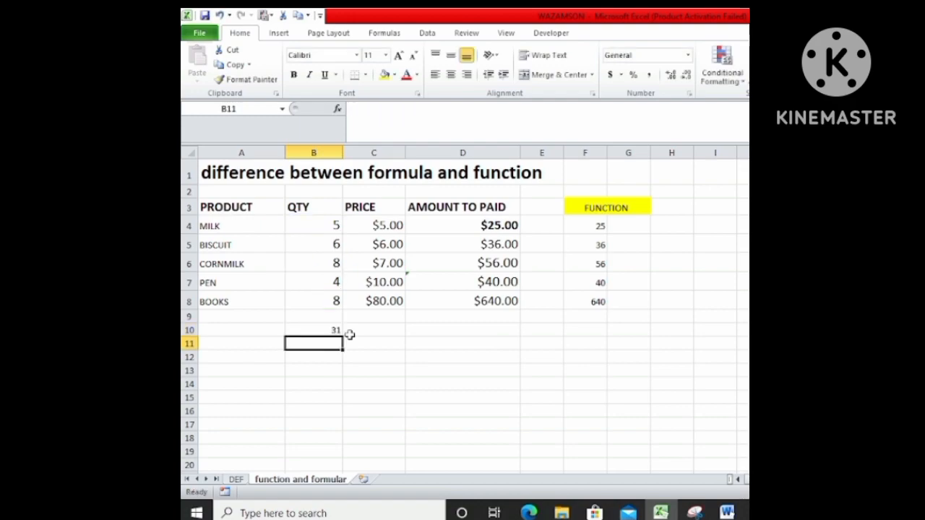
# Clear the addition formula from B10 and total the quantities there with the function =SUM(B4:B8).
pyautogui.doubleClick(322, 330)
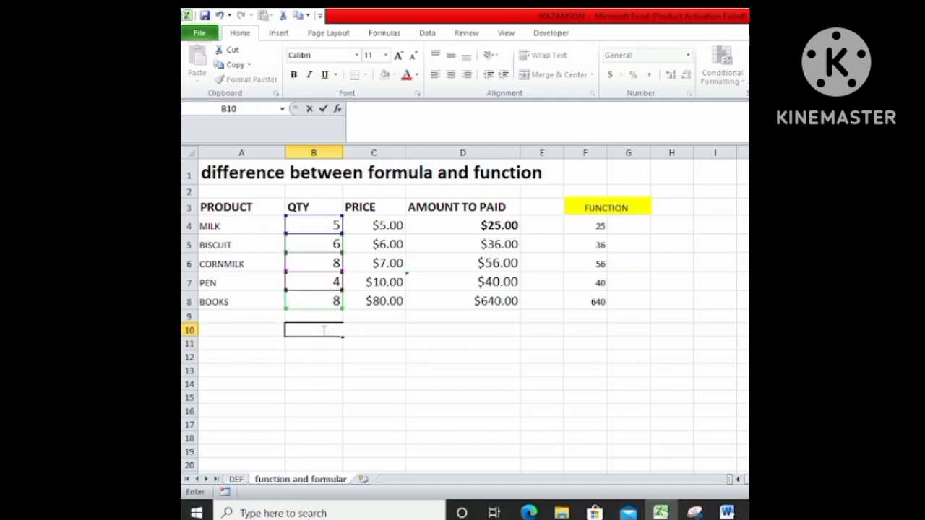
pyautogui.click(489, 411)
pyautogui.click(313, 330)
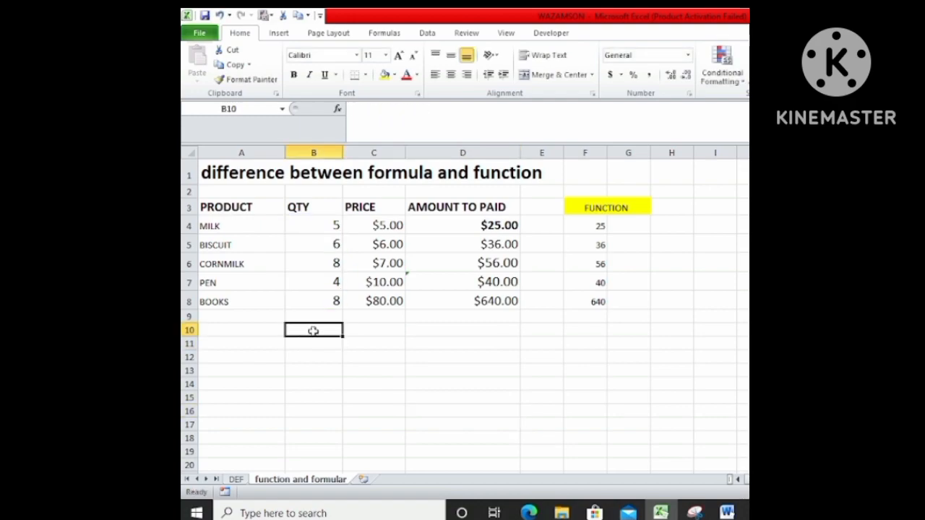
pyautogui.write('=SUM')
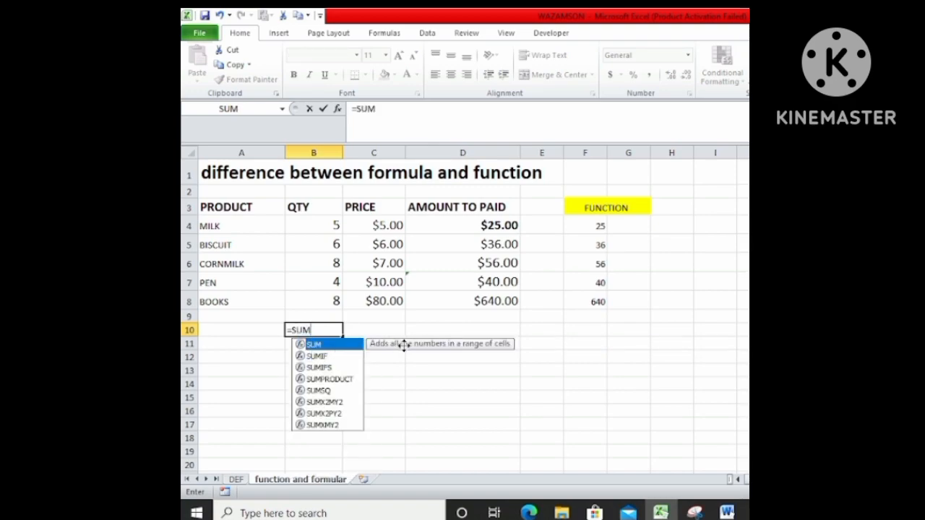
pyautogui.doubleClick(338, 351)
pyautogui.moveTo(333, 229); pyautogui.dragTo(326, 301)
pyautogui.press('Return')
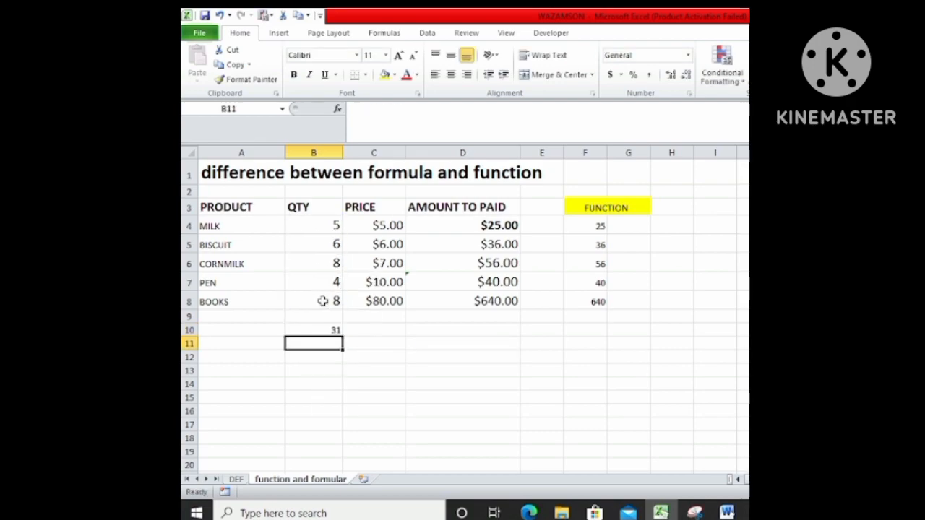
# Enlarge the font of the quantity total in B10 by two sizes, and switch to the DEF sheet.
pyautogui.click(315, 330)
pyautogui.click(399, 56)
pyautogui.click(399, 57)
pyautogui.click(399, 57)
pyautogui.click(424, 318)
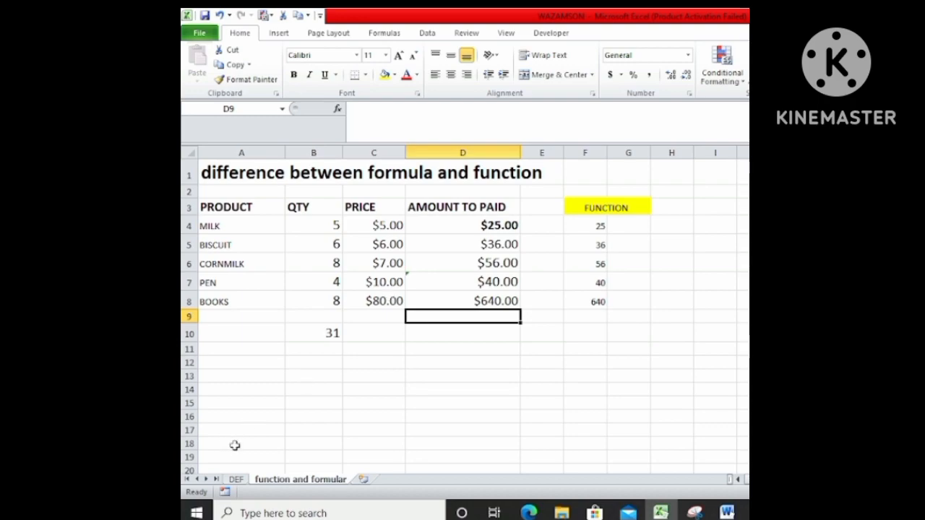
pyautogui.click(236, 480)
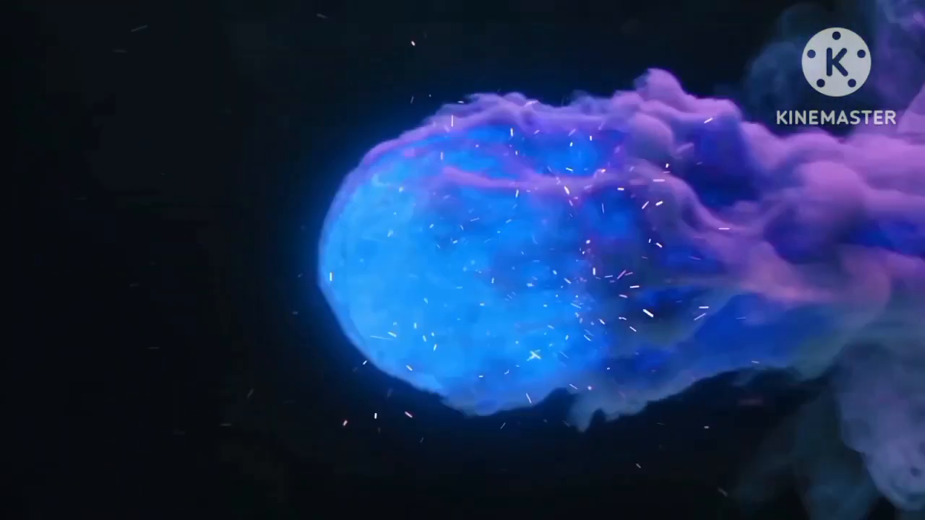